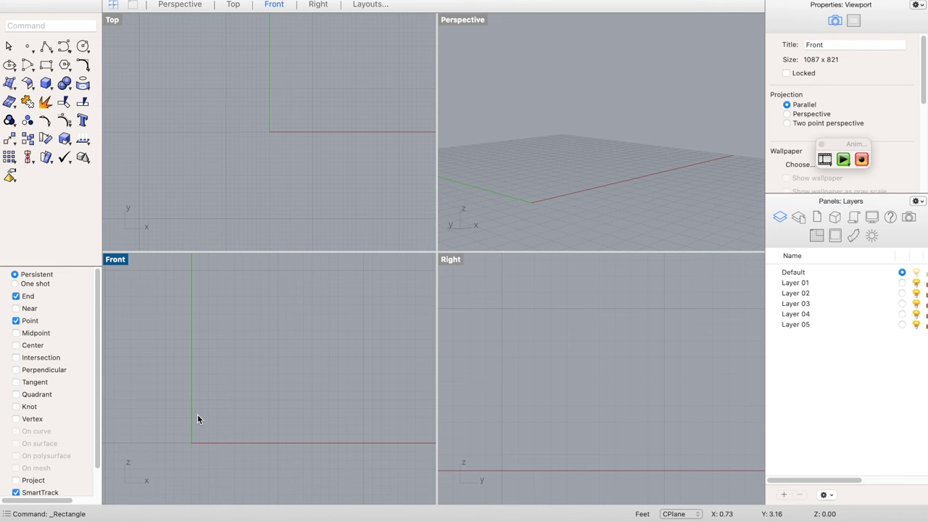
# - Draw a 6 by 6 ft rectangle in the Front view, starting at the origin (0,0)
pyautogui.click(41, 66)
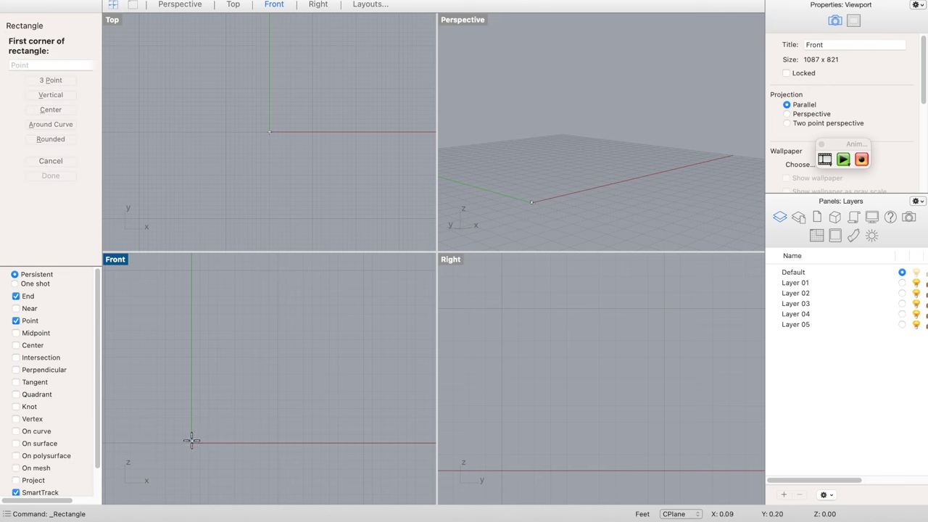
pyautogui.write('0,0')
pyautogui.press('Return')
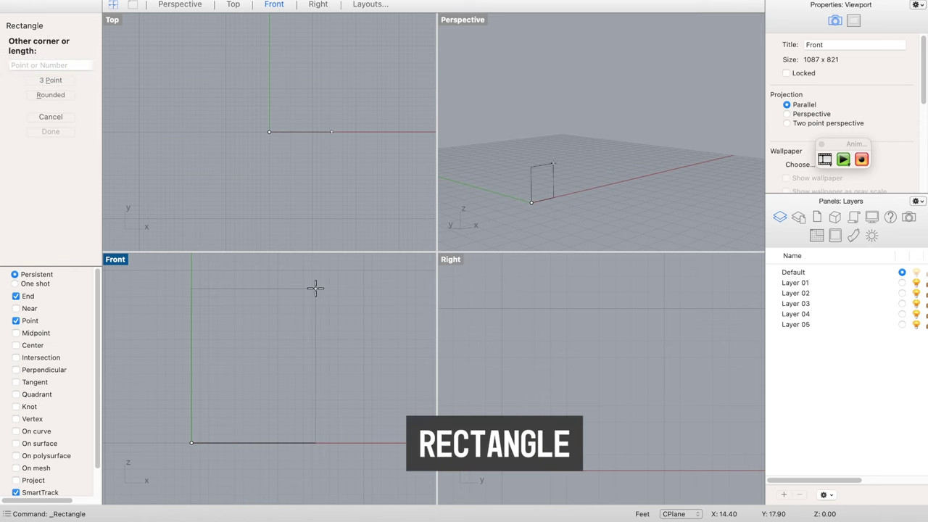
pyautogui.write('6')
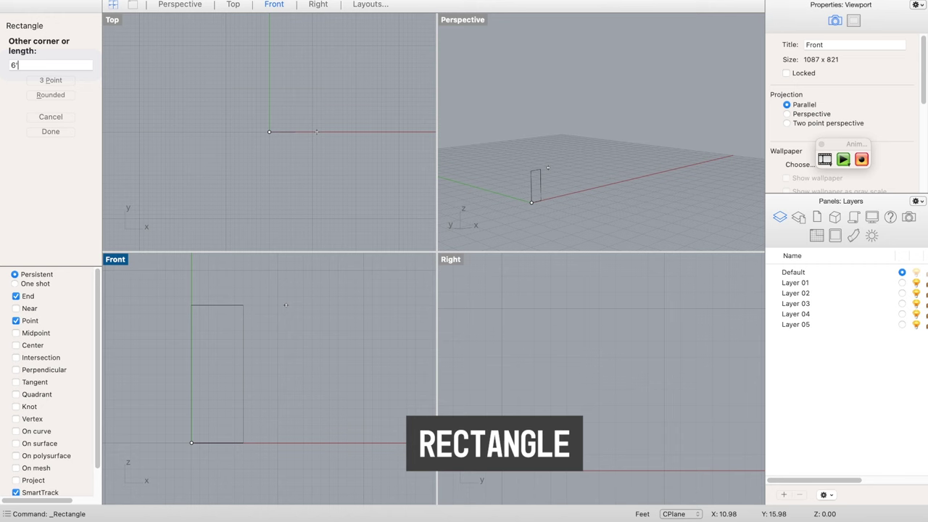
pyautogui.press('Return')
pyautogui.write('6')
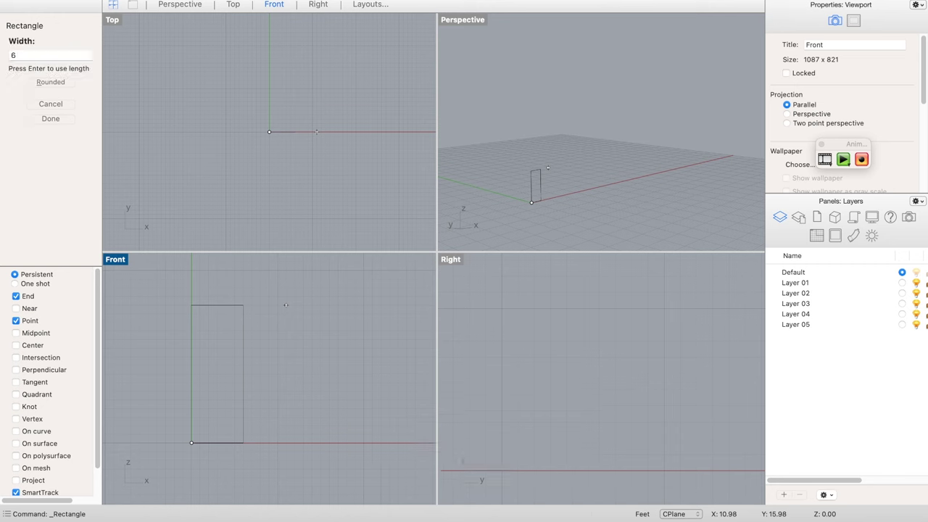
pyautogui.press('Return')
# - Offset the square curve inward by 2"
pyautogui.click(227, 391)
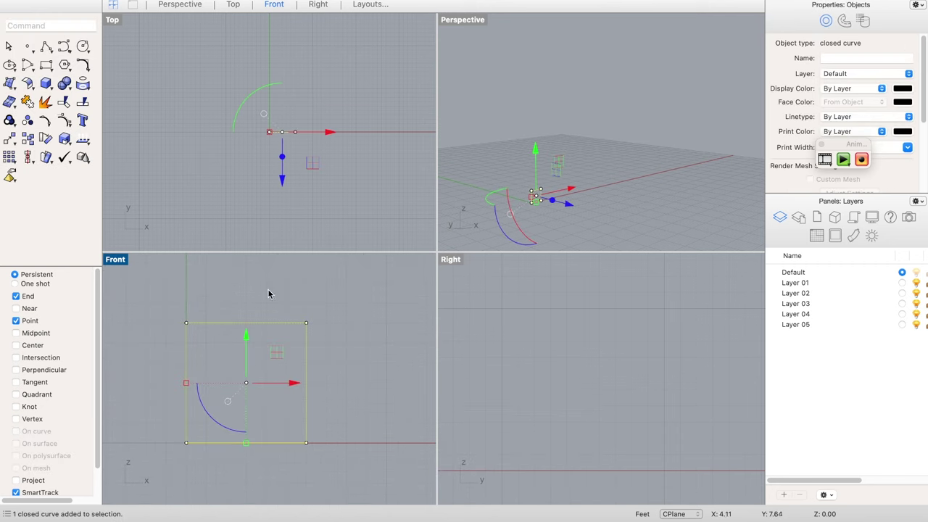
pyautogui.write('Off')
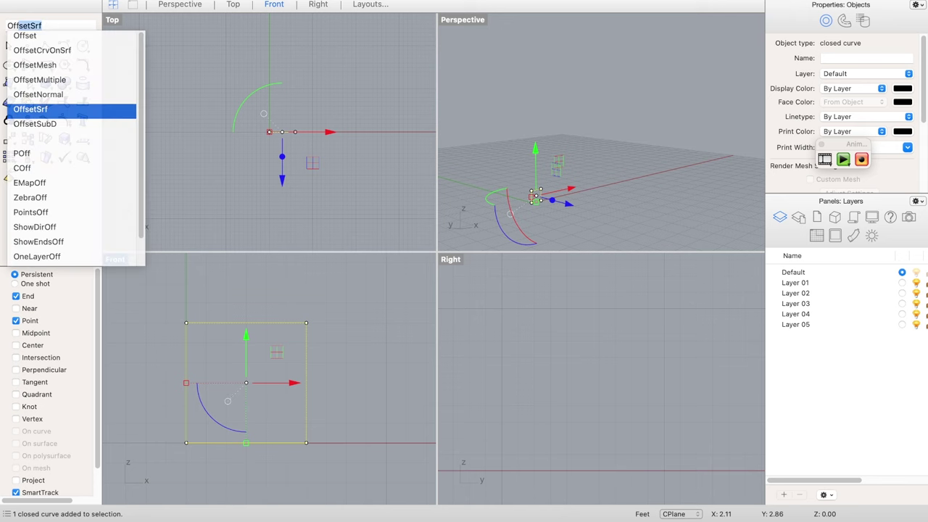
pyautogui.write('set')
pyautogui.press('Return')
pyautogui.write('2"')
pyautogui.press('Return')
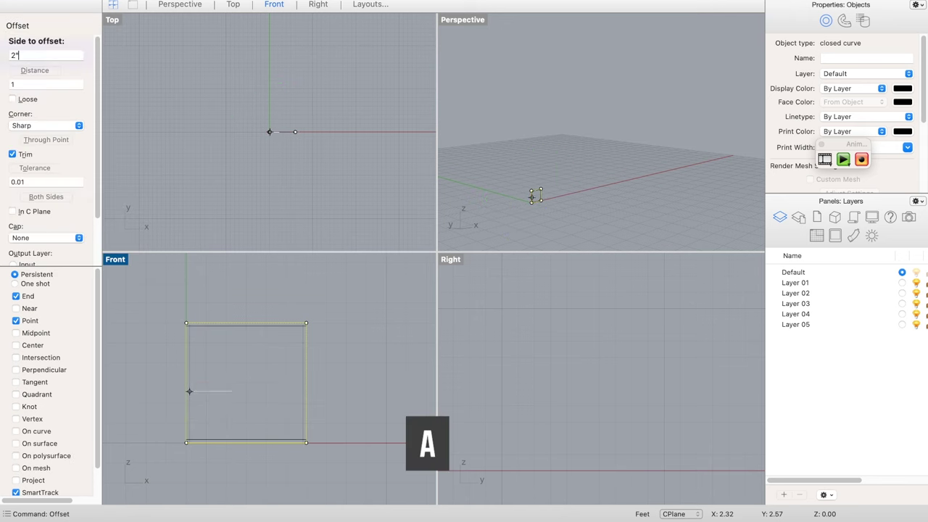
pyautogui.click(251, 388)
# - Create a planar surface between the outer square and the offset square with PlanarSrf
pyautogui.moveTo(175, 286); pyautogui.dragTo(372, 443)
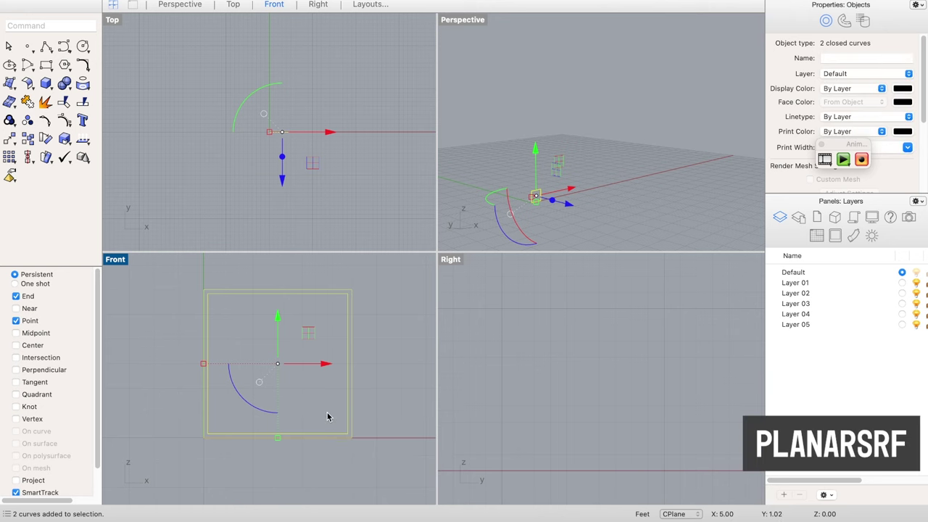
pyautogui.write('PlanarSrf')
pyautogui.press('Return')
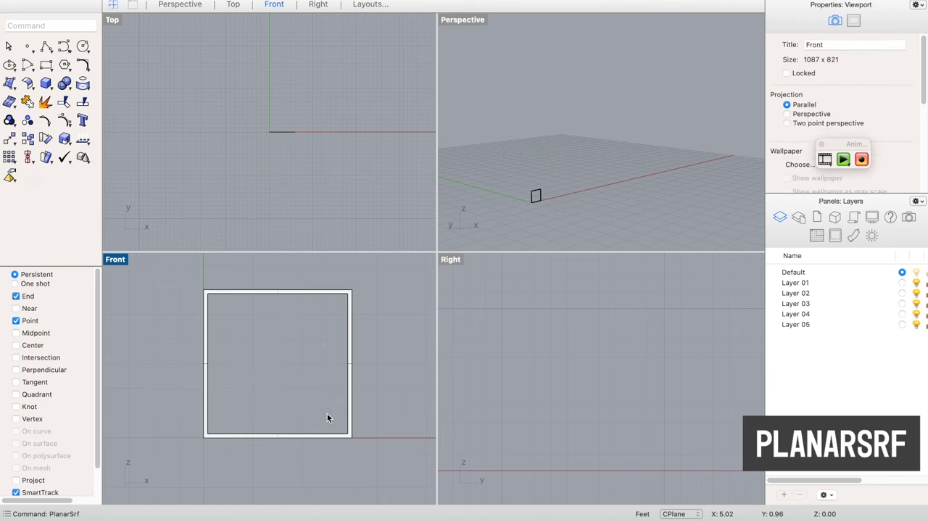
# - Extrude the square frame surface a very short distance along its normal to make a thin solid frame
pyautogui.scroll(10, 341, 365)
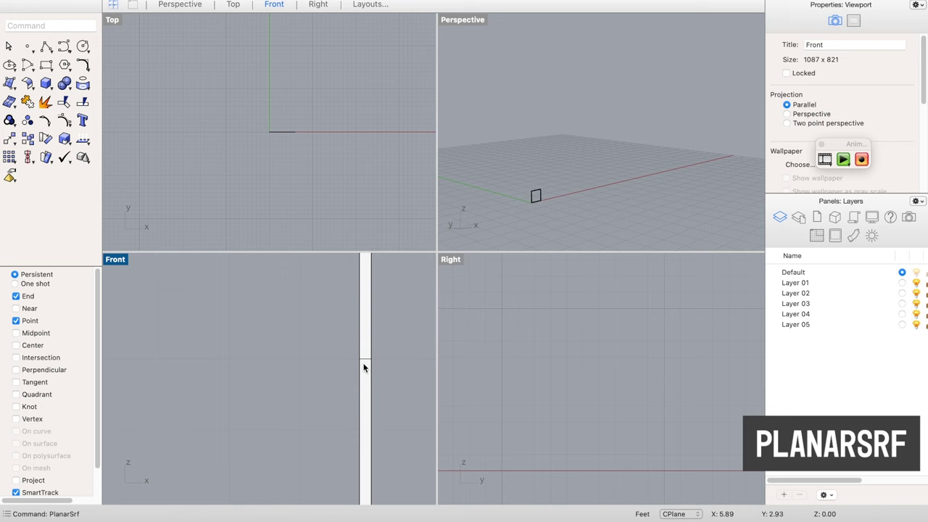
pyautogui.click(365, 367)
pyautogui.click(409, 395)
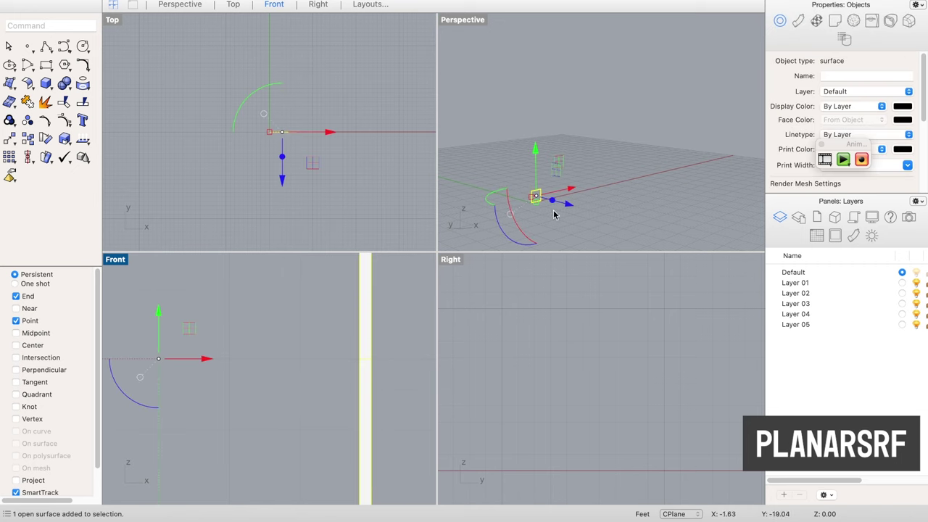
pyautogui.moveTo(555, 210); pyautogui.dragTo(521, 198, button='right')
pyautogui.scroll(10, 512, 191)
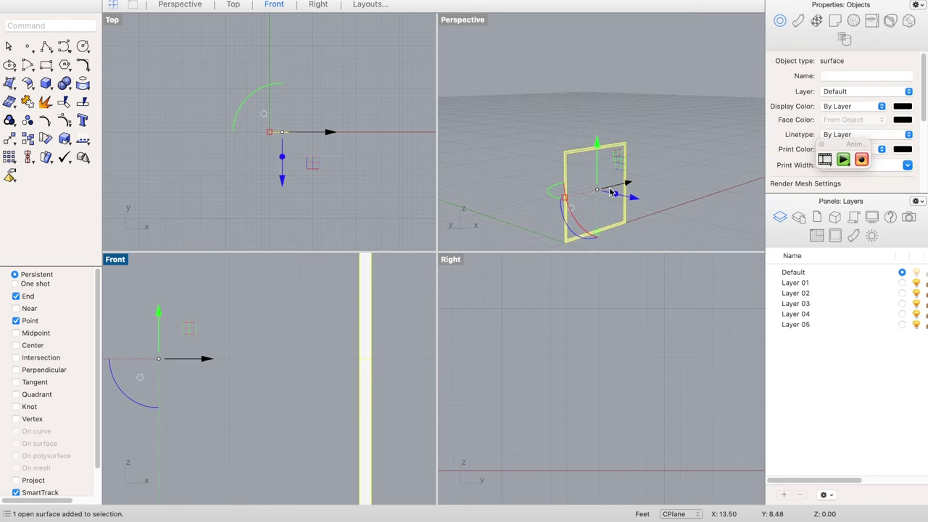
pyautogui.moveTo(615, 196); pyautogui.dragTo(606, 194)
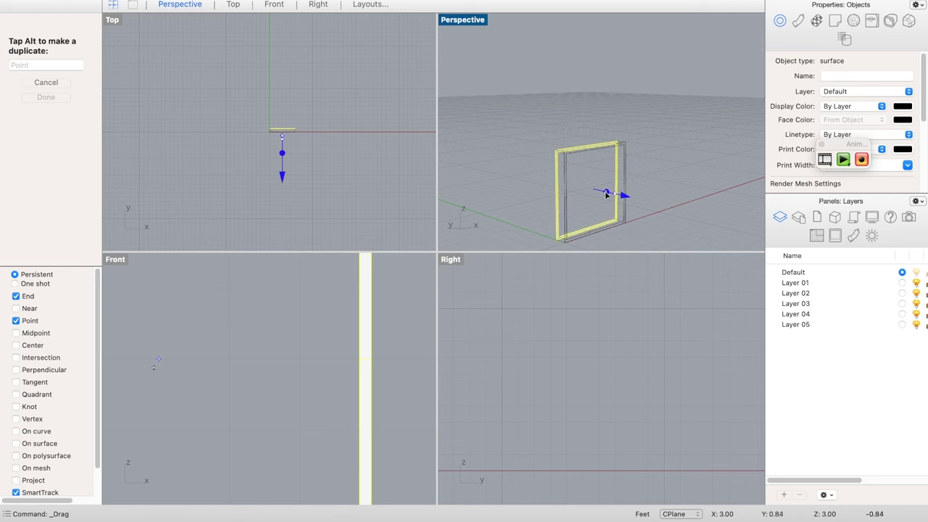
pyautogui.moveTo(606, 194); pyautogui.dragTo(614, 194)
pyautogui.press('Escape')
pyautogui.scroll(8, 625, 174)
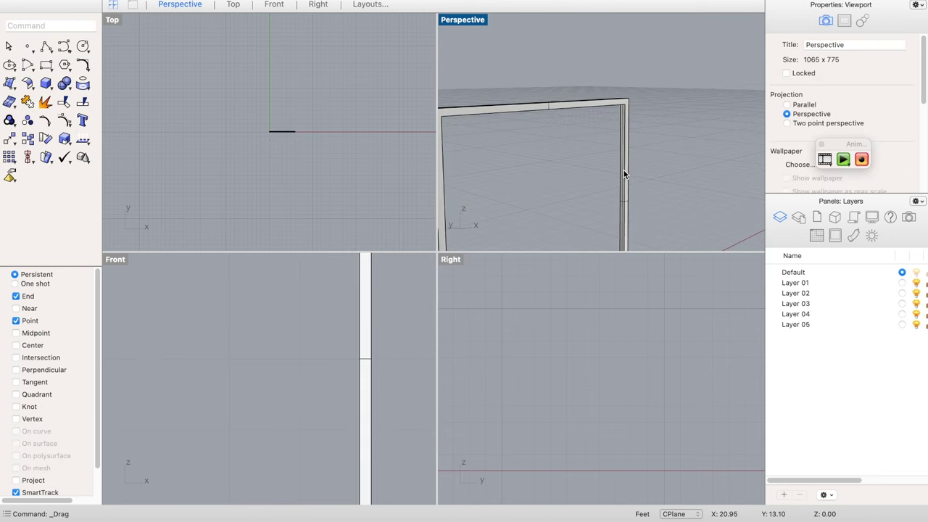
# - Fill the frame's opening with a planar surface made from the inner square curve using PlanarSrf
pyautogui.scroll(-5, 356, 314)
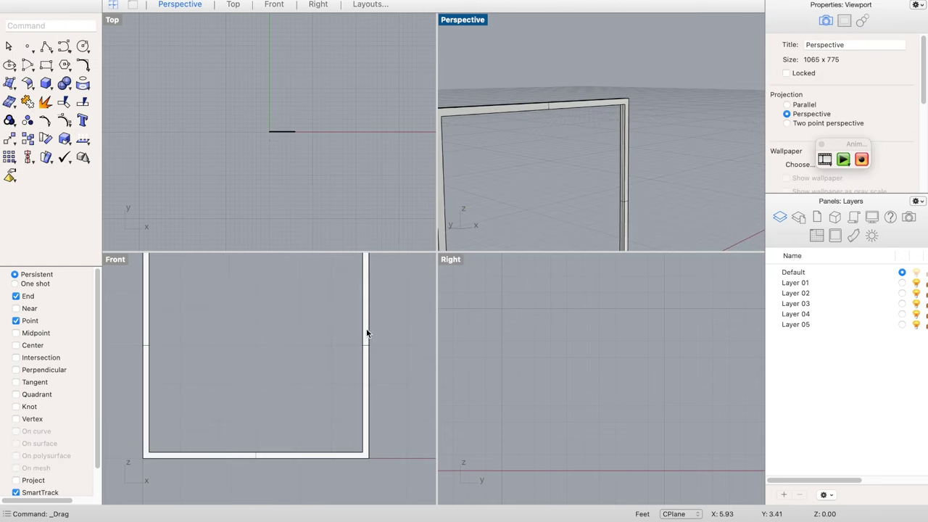
pyautogui.click(255, 274)
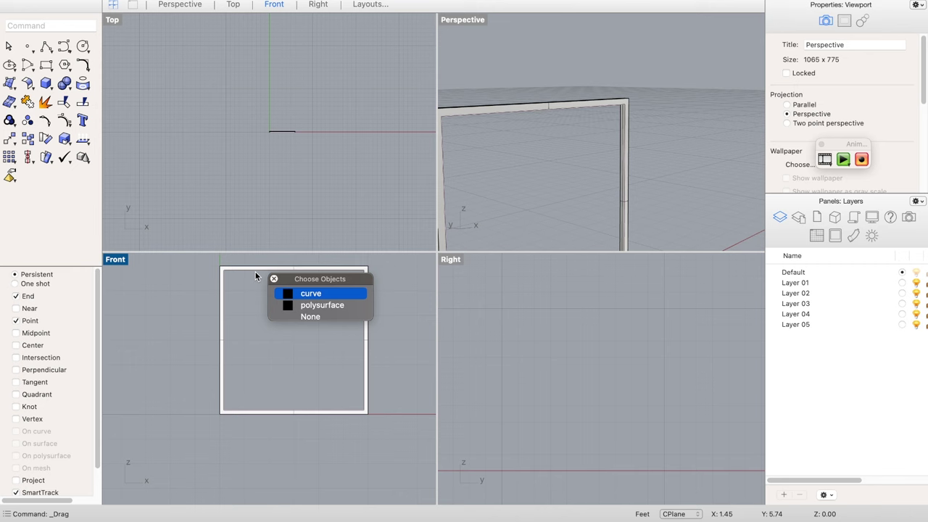
pyautogui.press('Return')
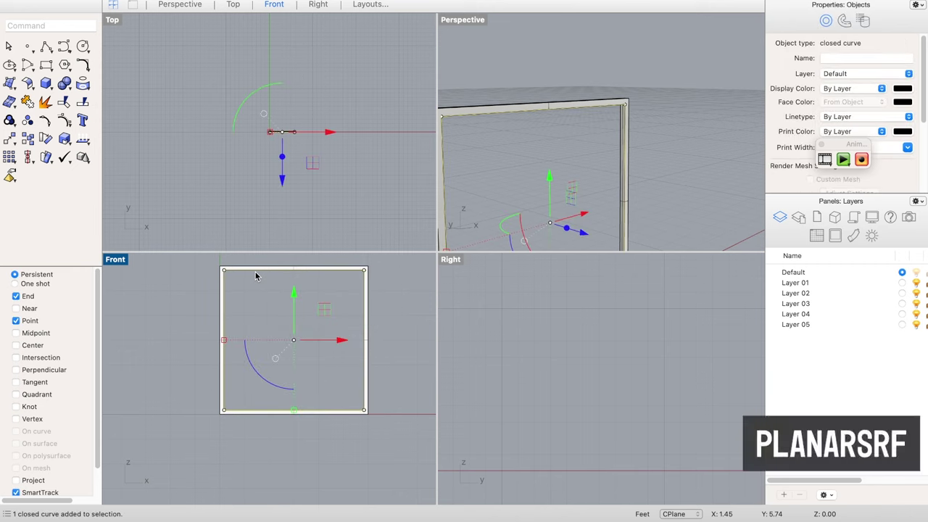
pyautogui.write('planar')
pyautogui.press('Return')
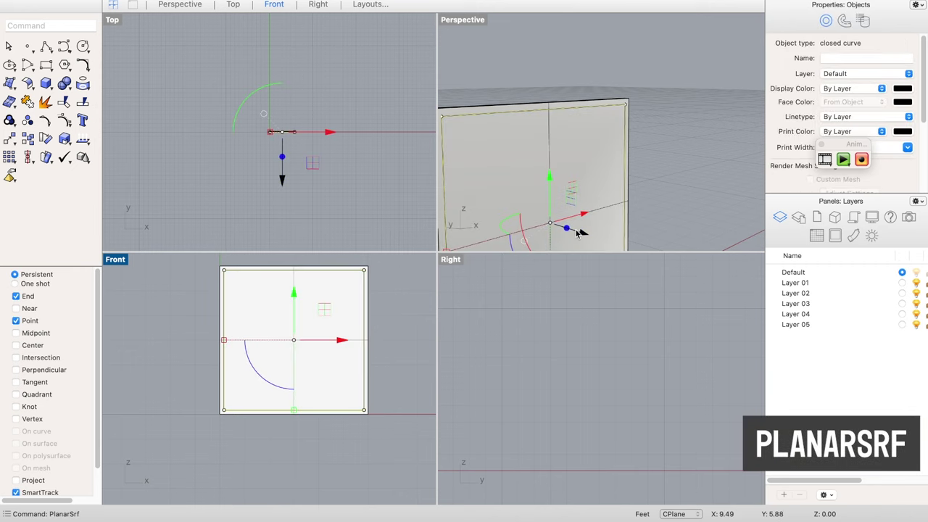
pyautogui.moveTo(580, 232); pyautogui.dragTo(579, 232)
pyautogui.click(694, 177)
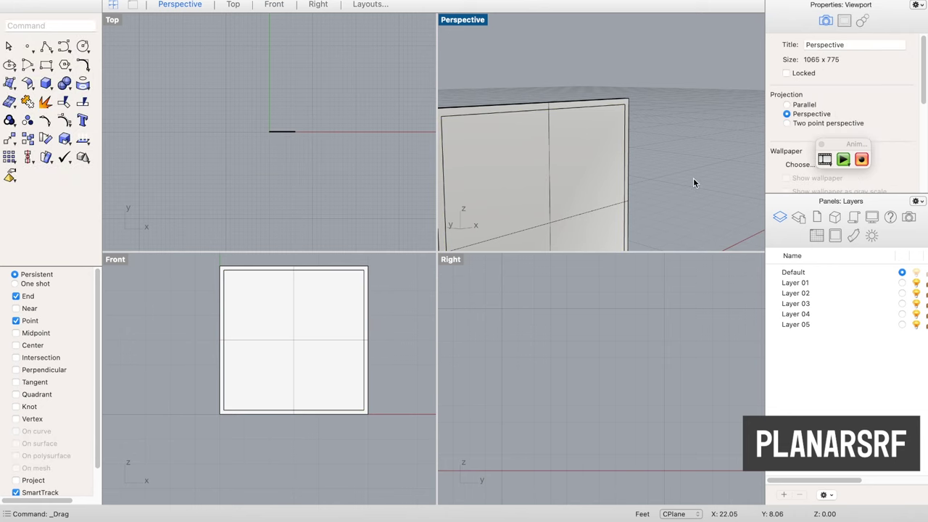
# - Deepen the solid frame in the Top view so it extends both in front of and behind the infill panel
pyautogui.scroll(5, 630, 108)
pyautogui.scroll(-2, 630, 110)
pyautogui.click(599, 95)
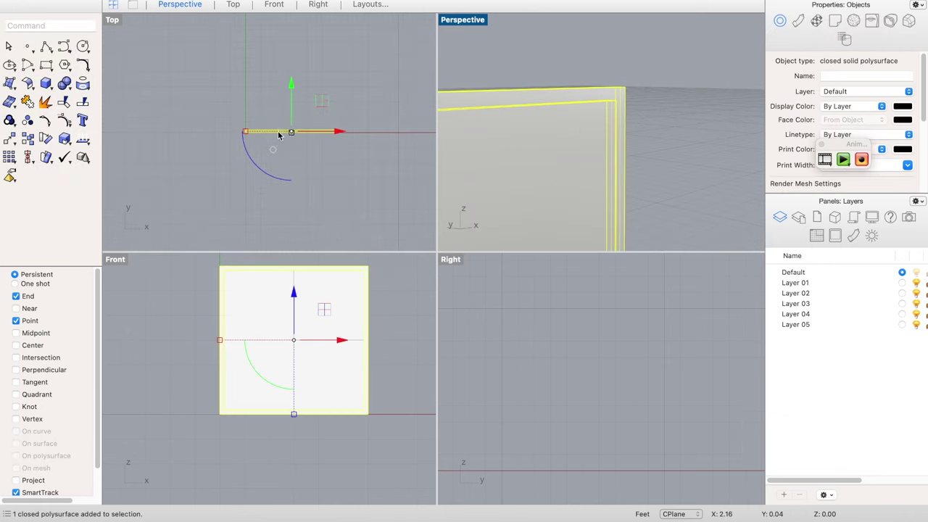
pyautogui.moveTo(282, 133)
pyautogui.mouseDown()
pyautogui.moveTo(296, 139)
pyautogui.moveTo(284, 148)
pyautogui.mouseUp()
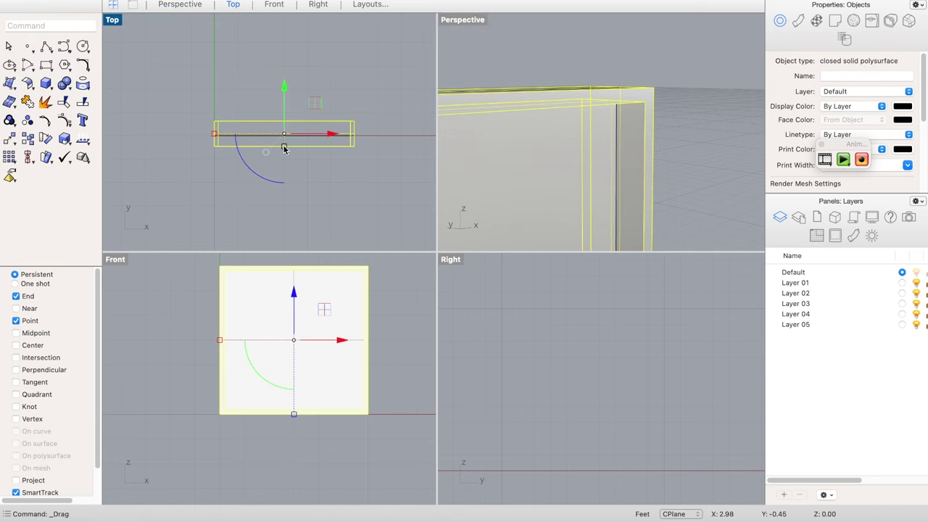
pyautogui.press('Escape')
pyautogui.scroll(-6, 630, 136)
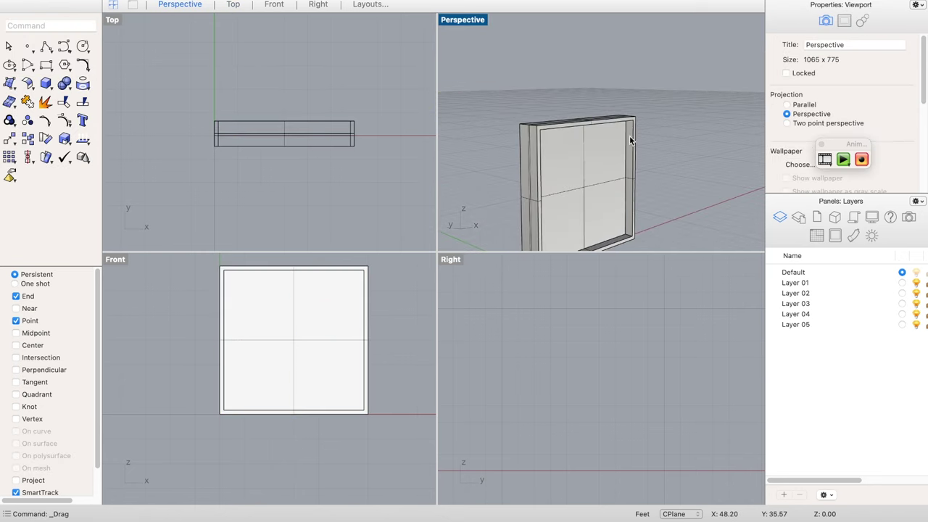
# - Try shifting the front inner vertical edge on the frame's right side inward, and revert the change
pyautogui.scroll(8, 631, 164)
pyautogui.keyDown('shift'); pyautogui.keyDown('super'); pyautogui.click(638, 162); pyautogui.keyUp('super'); pyautogui.keyUp('shift')
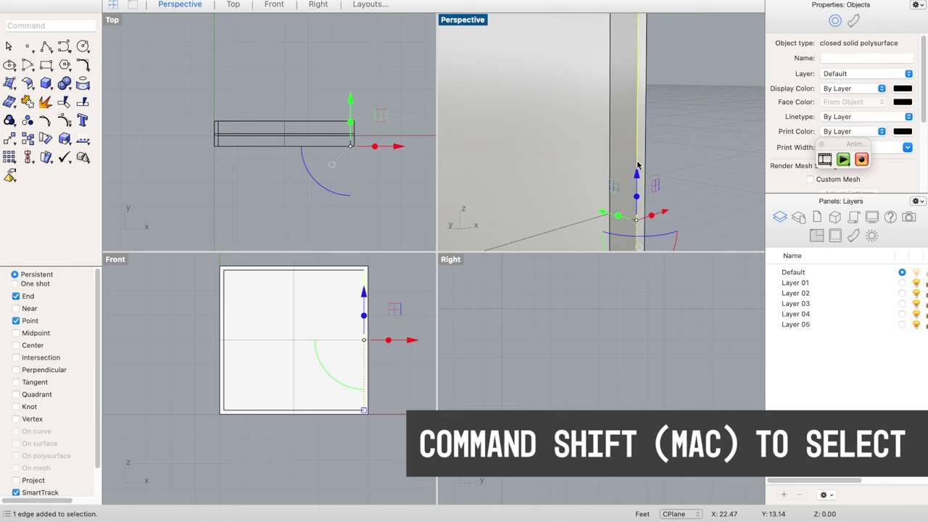
pyautogui.scroll(-4, 639, 167)
pyautogui.scroll(6, 642, 174)
pyautogui.moveTo(594, 163); pyautogui.dragTo(583, 166)
pyautogui.scroll(-4, 621, 158)
pyautogui.scroll(3, 624, 156)
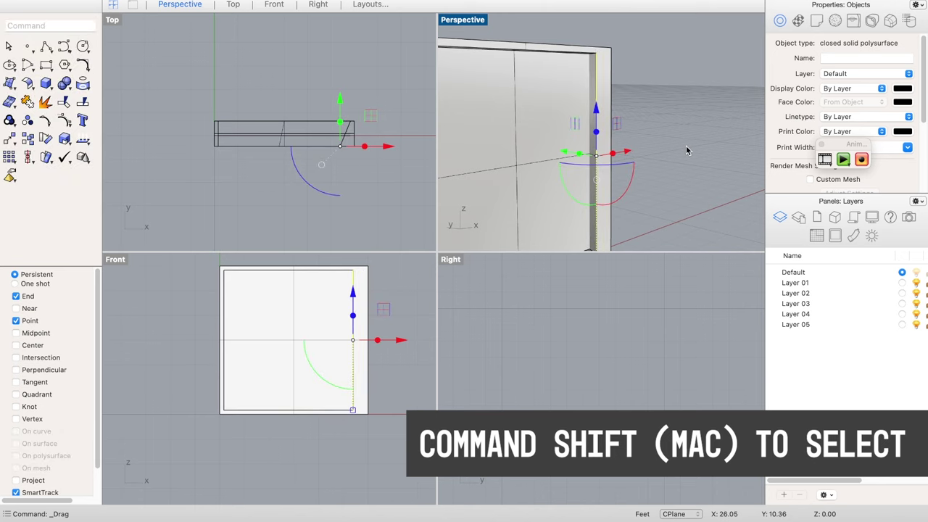
pyautogui.press('Delete')
# - Draw a narrow vertical rectangle in the Front view along the frame's left inner side, spanning the full height of the opening
pyautogui.scroll(-4, 686, 145)
pyautogui.scroll(2, 260, 327)
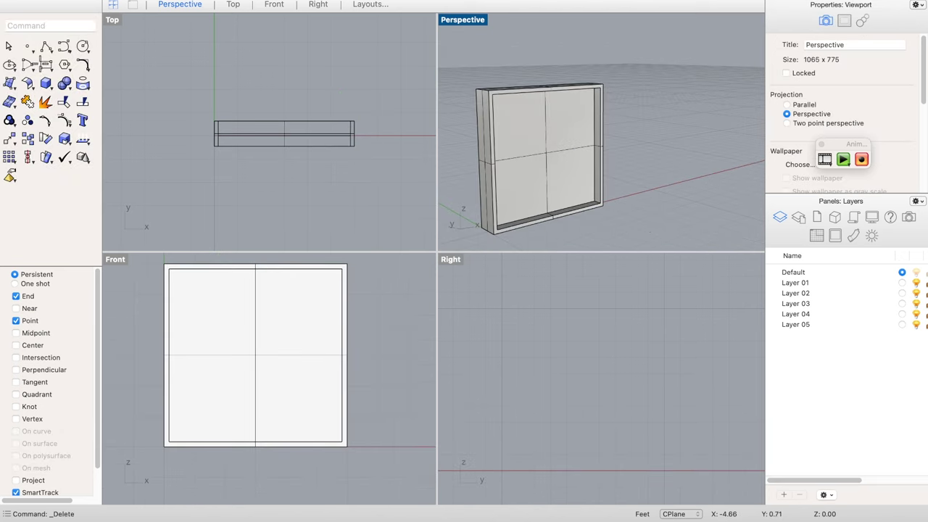
pyautogui.click(46, 65)
pyautogui.click(170, 269)
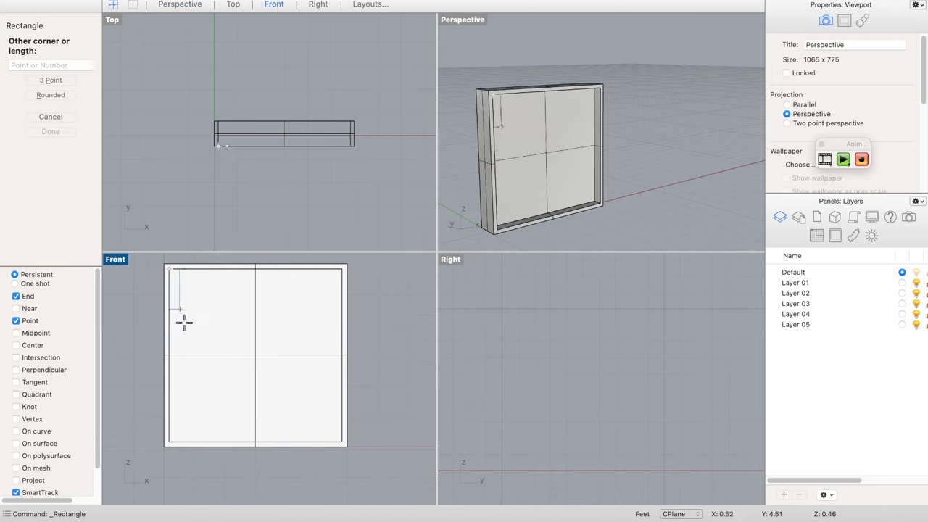
pyautogui.click(174, 441)
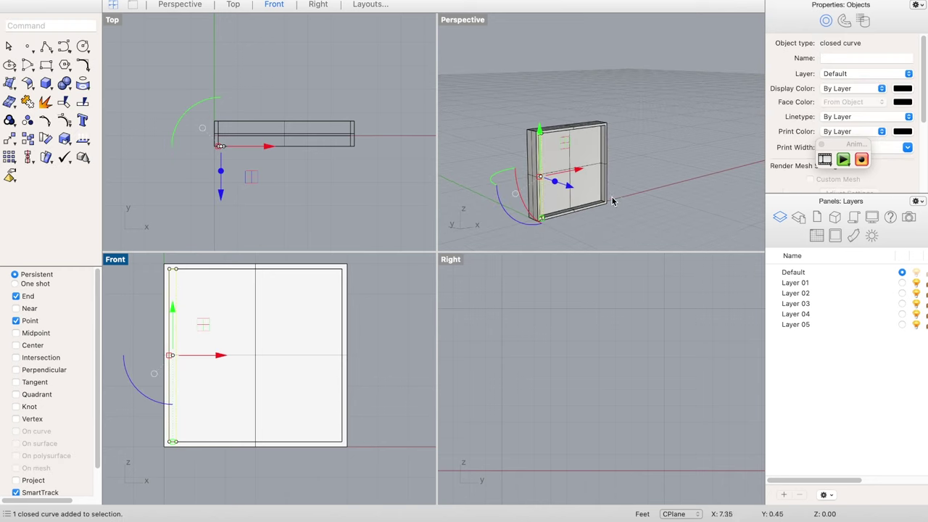
# - Extrude the narrow vertical rectangle a short distance into the frame and cap the extrusion into a closed solid slat
pyautogui.scroll(3, 556, 184)
pyautogui.moveTo(522, 183); pyautogui.dragTo(515, 180)
pyautogui.click(511, 111)
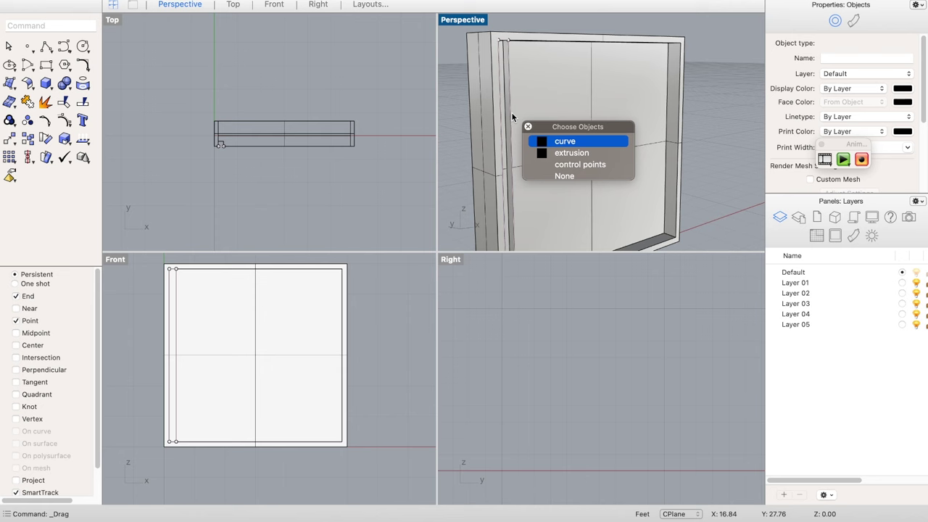
pyautogui.click(580, 153)
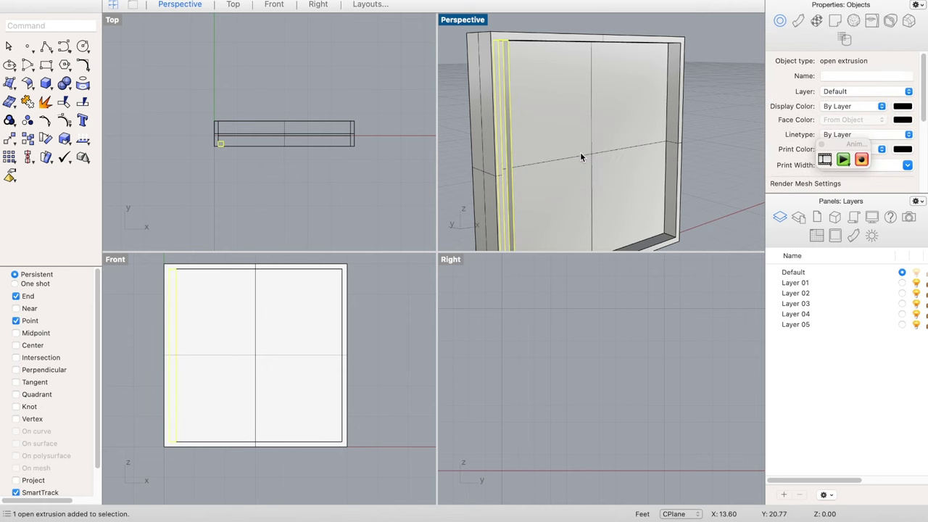
pyautogui.write('cap')
pyautogui.press('Return')
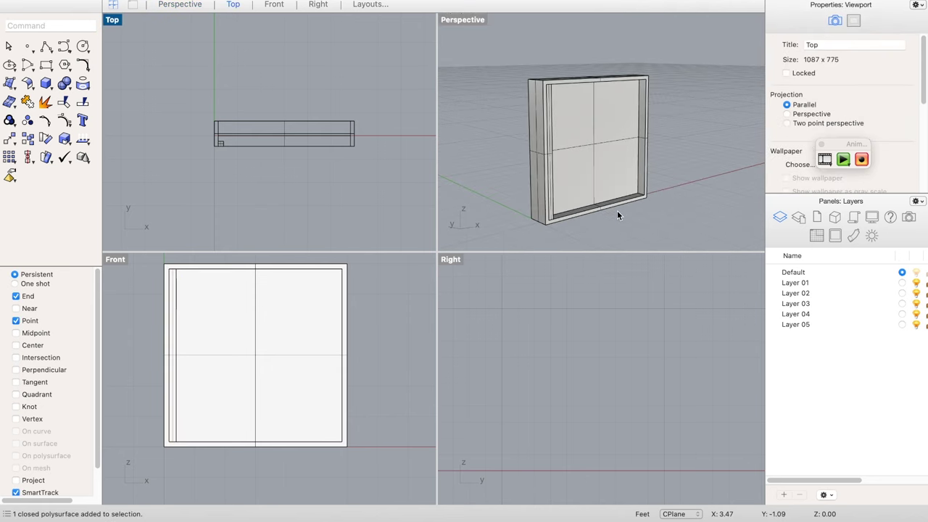
# - Duplicate the front inner edge along the bottom of the frame as a curve with DupEdge
pyautogui.scroll(6, 635, 192)
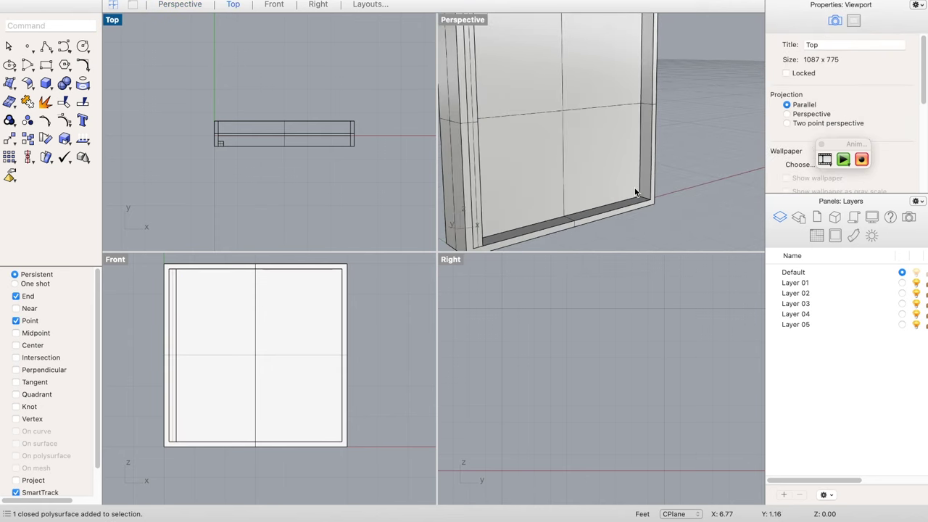
pyautogui.write('dub')
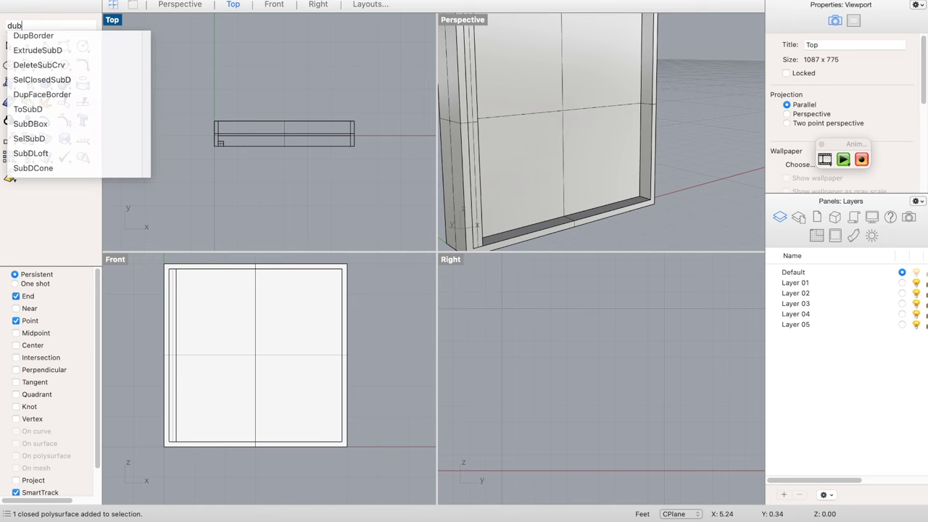
pyautogui.click(617, 210)
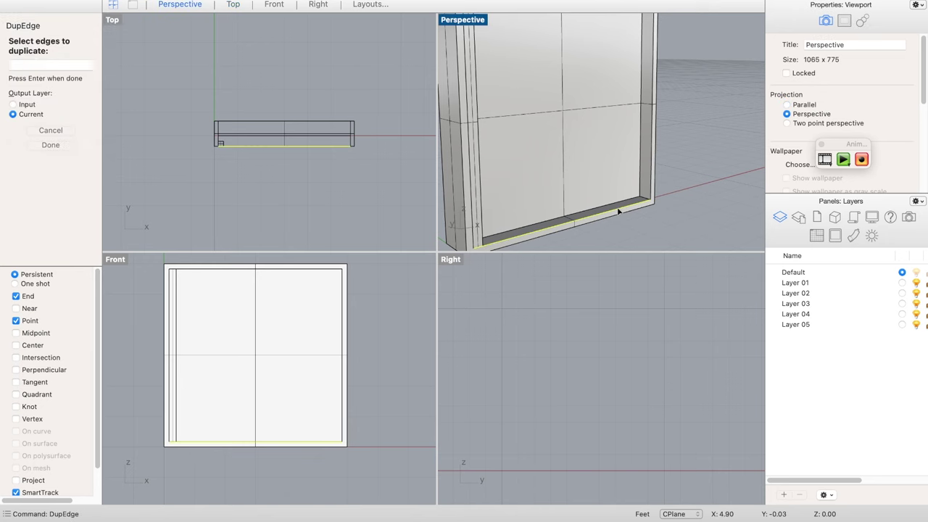
pyautogui.press('Return')
pyautogui.scroll(5, 645, 185)
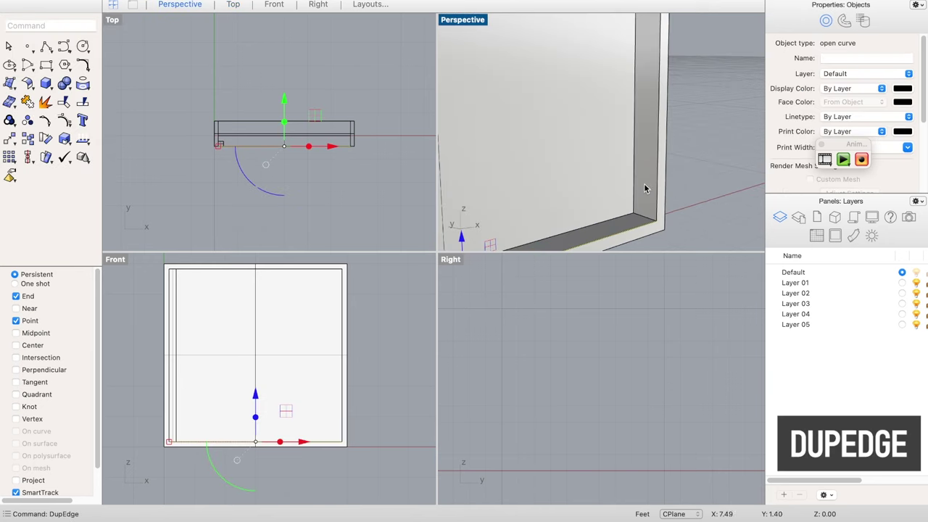
pyautogui.scroll(-5, 644, 183)
pyautogui.scroll(5, 544, 207)
# - Array the slat along the duplicated bottom edge curve with ArrayCrv, using 5 items
pyautogui.click(524, 202)
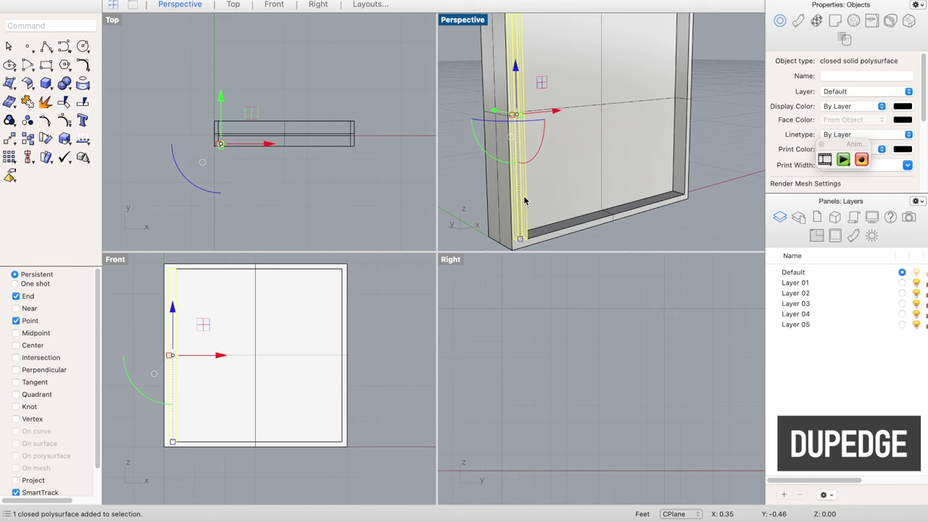
pyautogui.write('array')
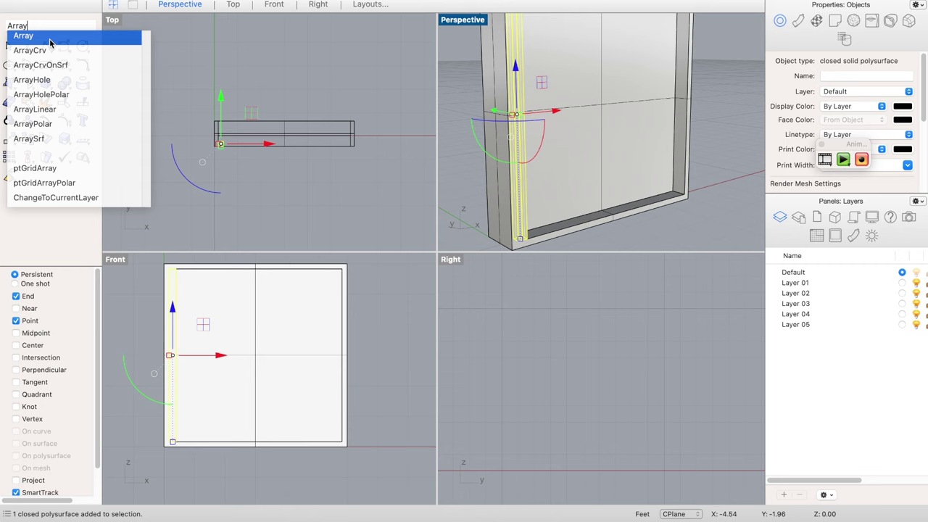
pyautogui.click(51, 51)
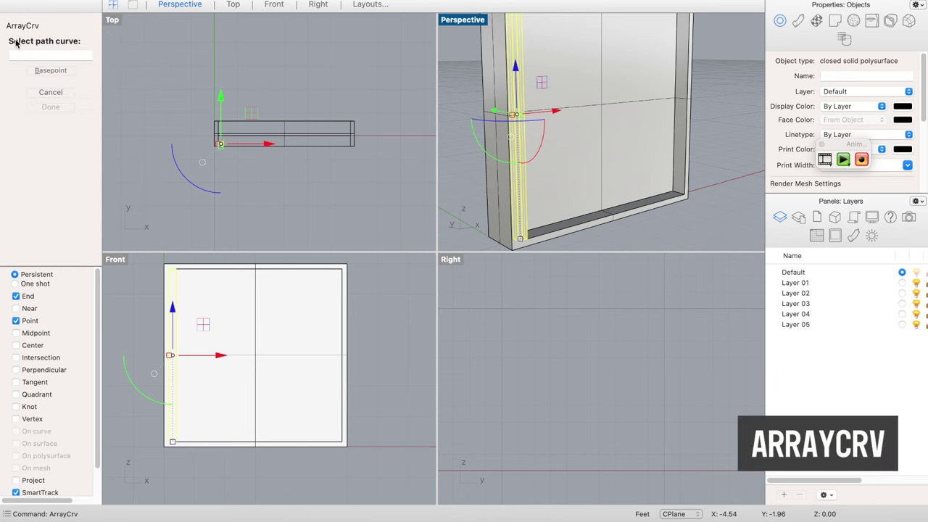
pyautogui.click(565, 233)
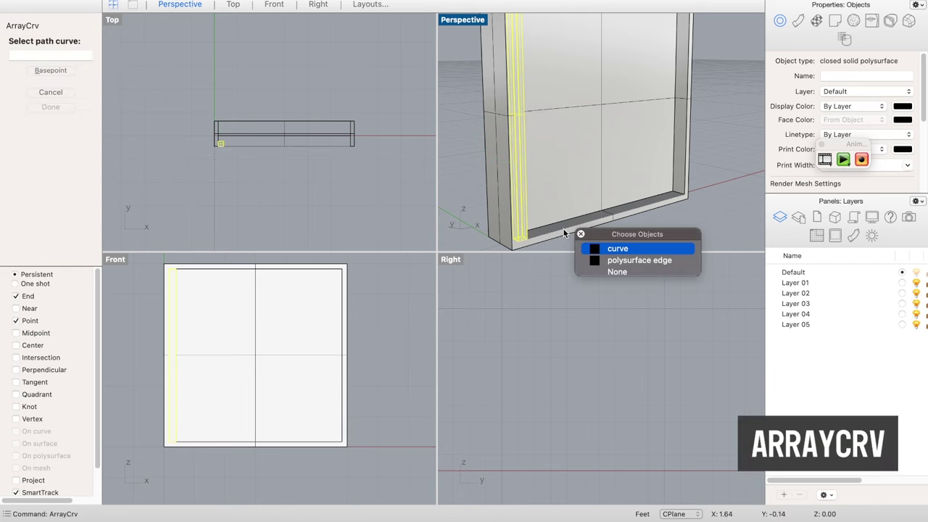
pyautogui.press('Return')
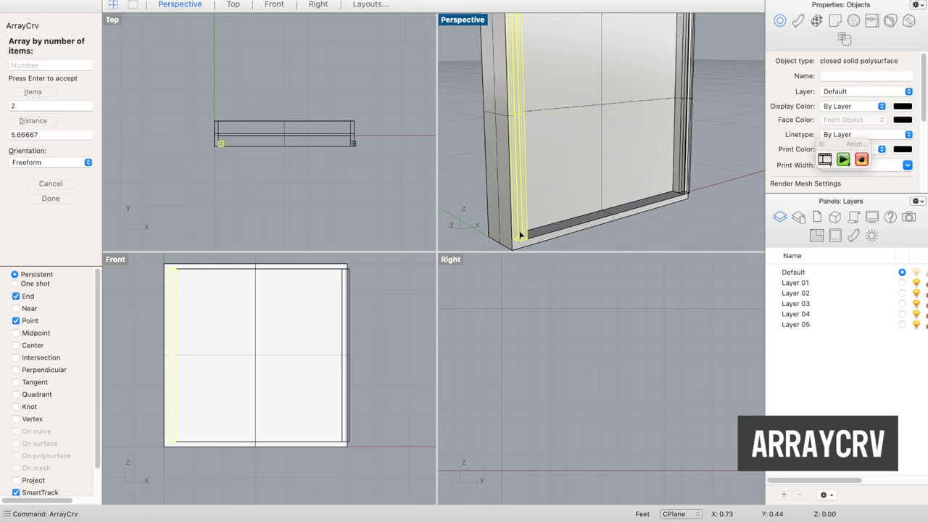
pyautogui.click(45, 107)
pyautogui.press('BackSpace')
pyautogui.write('5')
pyautogui.press('Return')
# - Move the whole framed panel with its slats to the left in the Front view to clear space for another model
pyautogui.scroll(-5, 576, 186)
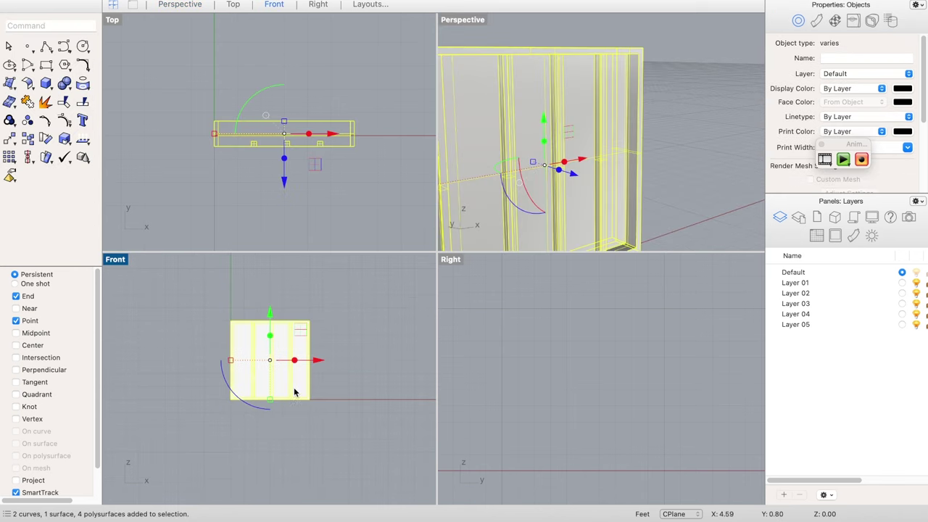
pyautogui.moveTo(318, 360); pyautogui.dragTo(252, 357)
pyautogui.click(349, 372)
pyautogui.scroll(-4, 179, 385)
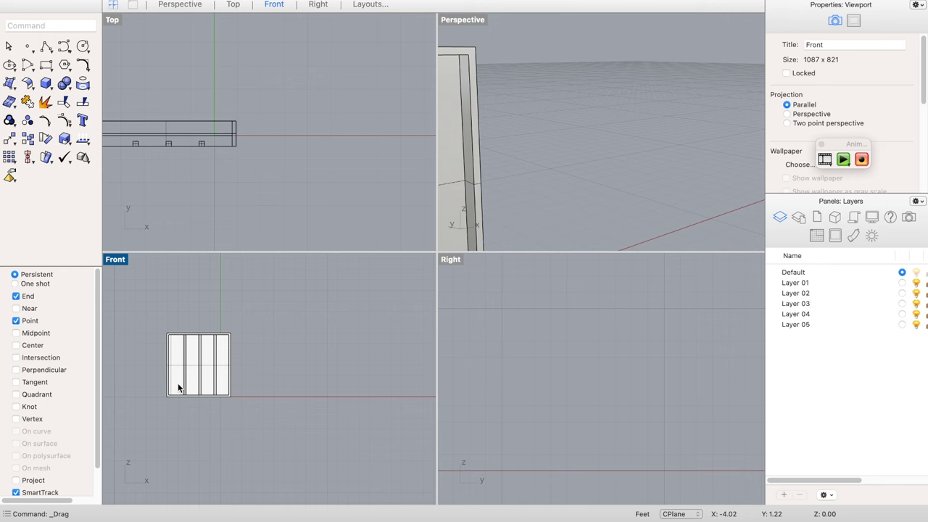
pyautogui.moveTo(326, 375); pyautogui.dragTo(276, 369, button='right')
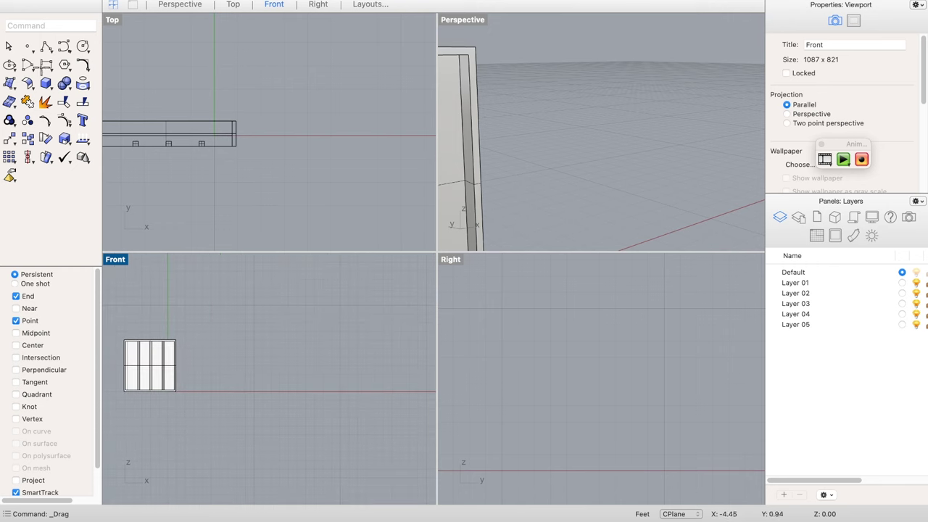
# - Draw a large wall rectangle in the Front view to the right of the panel, with its base on the ground line
pyautogui.click(42, 67)
pyautogui.click(231, 302)
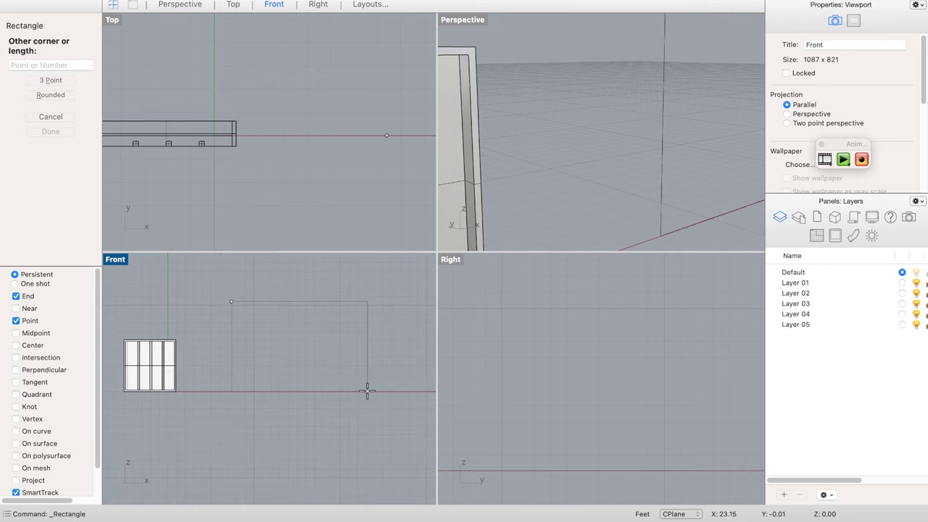
pyautogui.click(368, 391)
# - Extrude the large rectangle into a thick wall and cap it into a closed solid
pyautogui.click(368, 381)
pyautogui.scroll(-5, 513, 237)
pyautogui.moveTo(603, 170); pyautogui.dragTo(595, 168)
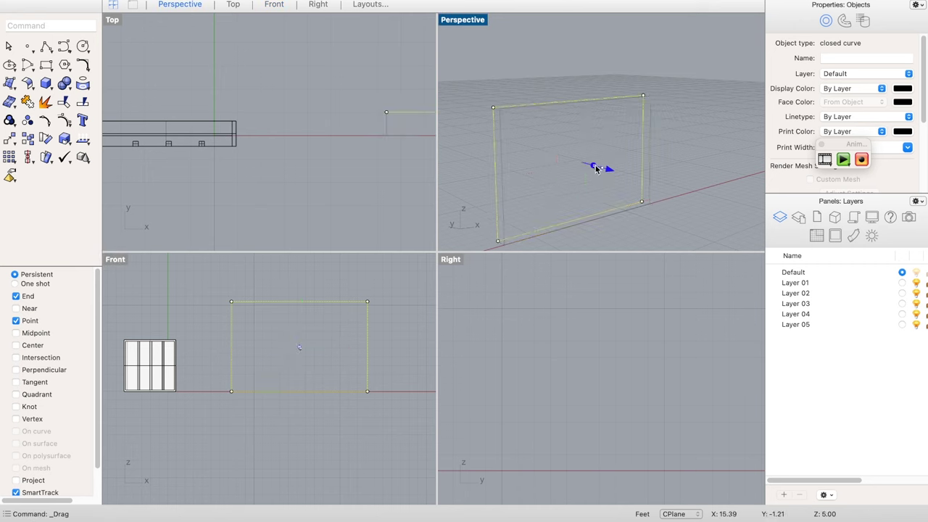
pyautogui.moveTo(692, 157); pyautogui.dragTo(613, 136)
pyautogui.write('cap')
pyautogui.press('Return')
pyautogui.moveTo(681, 207); pyautogui.dragTo(648, 190, button='right')
# - Draw an upright window rectangle on the right half of the wall in the Front view and copy it twice toward the left
pyautogui.click(47, 65)
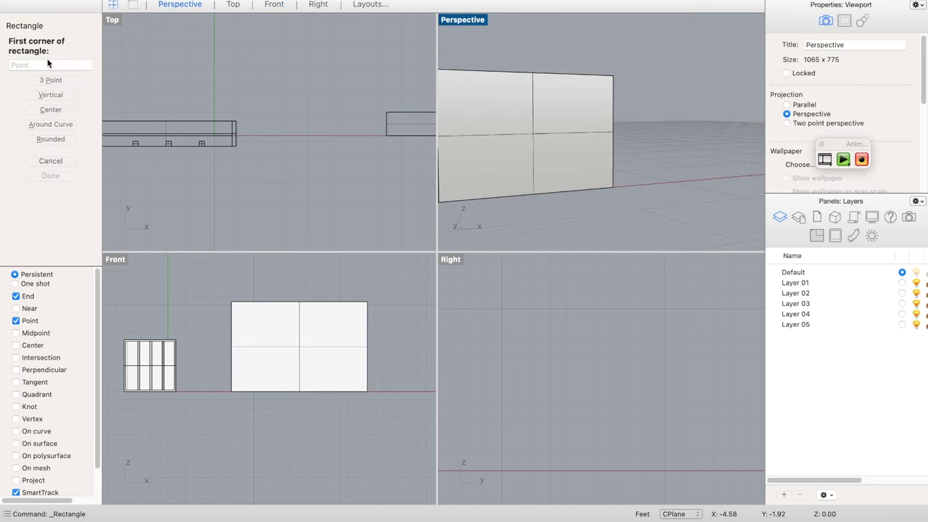
pyautogui.scroll(-2, 302, 336)
pyautogui.scroll(2, 318, 333)
pyautogui.click(318, 326)
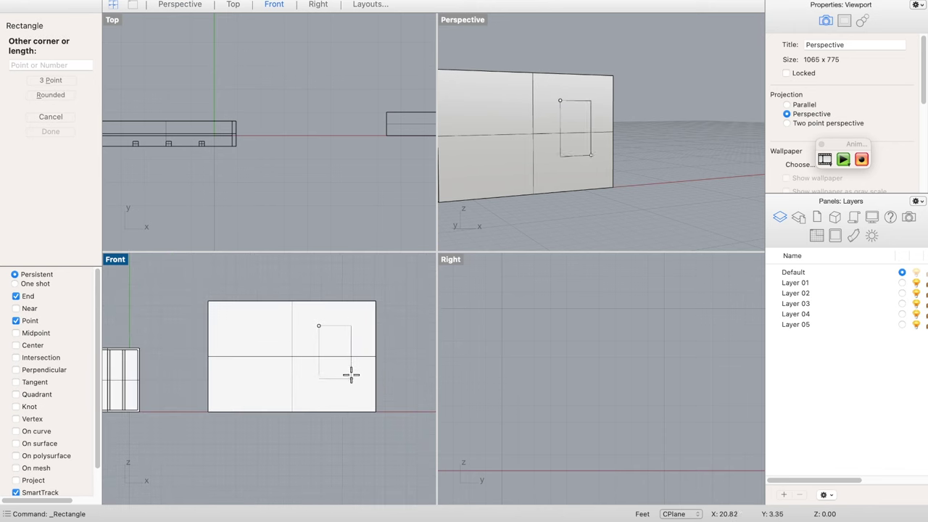
pyautogui.click(349, 375)
pyautogui.click(318, 369)
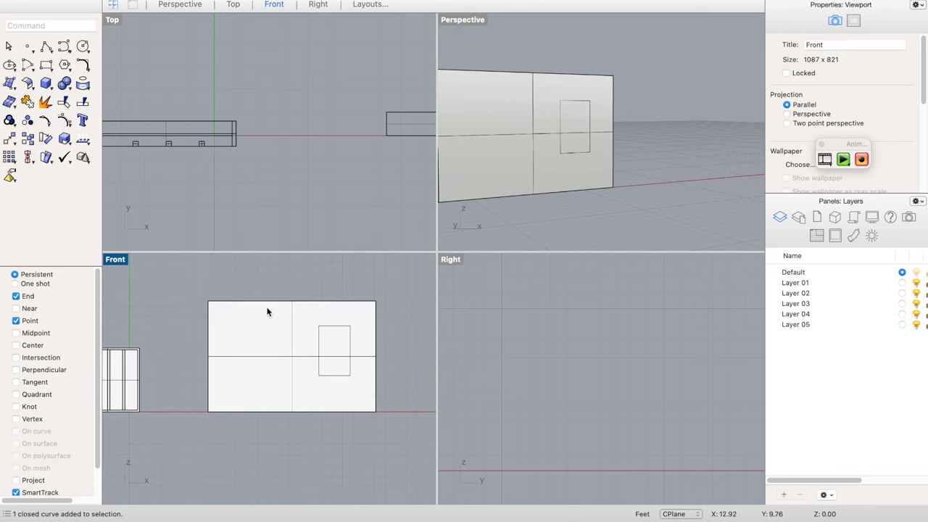
pyautogui.moveTo(379, 351); pyautogui.dragTo(341, 352)
# - Try cutting three window openings in the wall with Trim, using the three window rectangles as cutting curves
pyautogui.moveTo(176, 325); pyautogui.dragTo(373, 390)
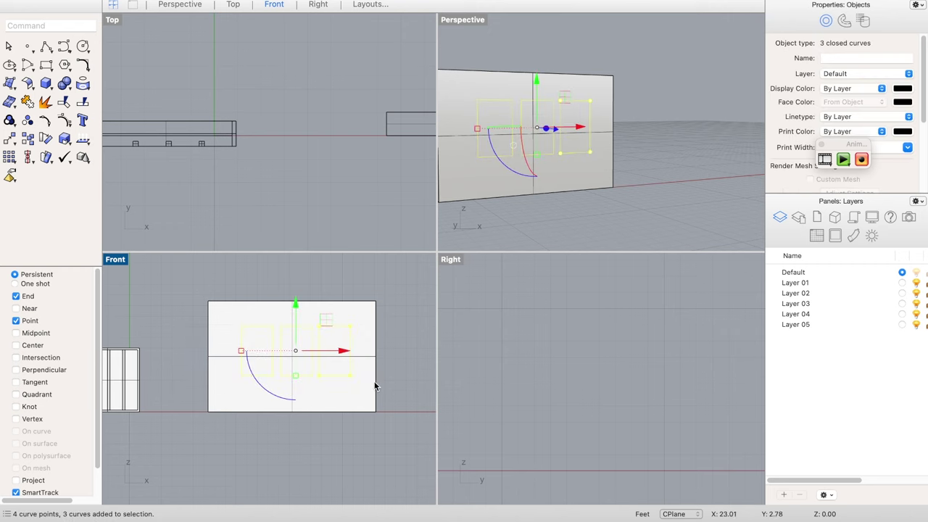
pyautogui.press('super+t')
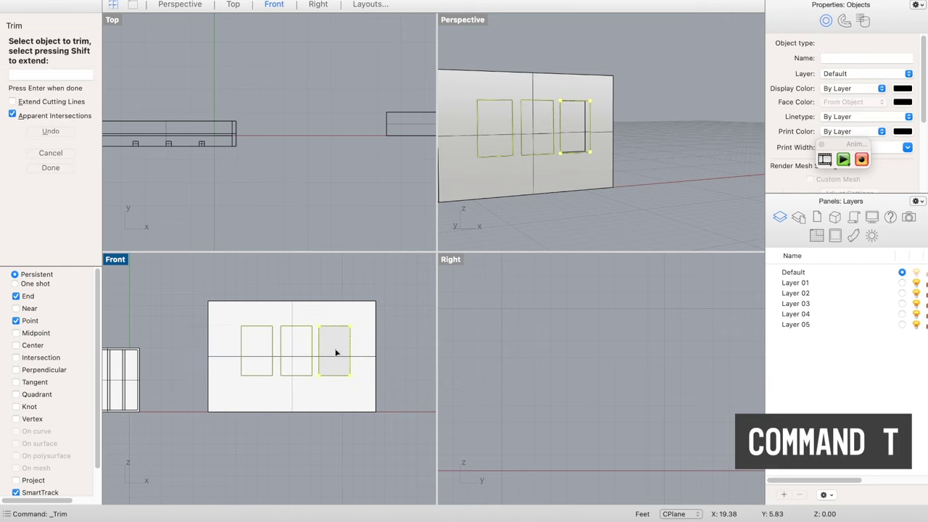
pyautogui.click(336, 353)
pyautogui.click(297, 356)
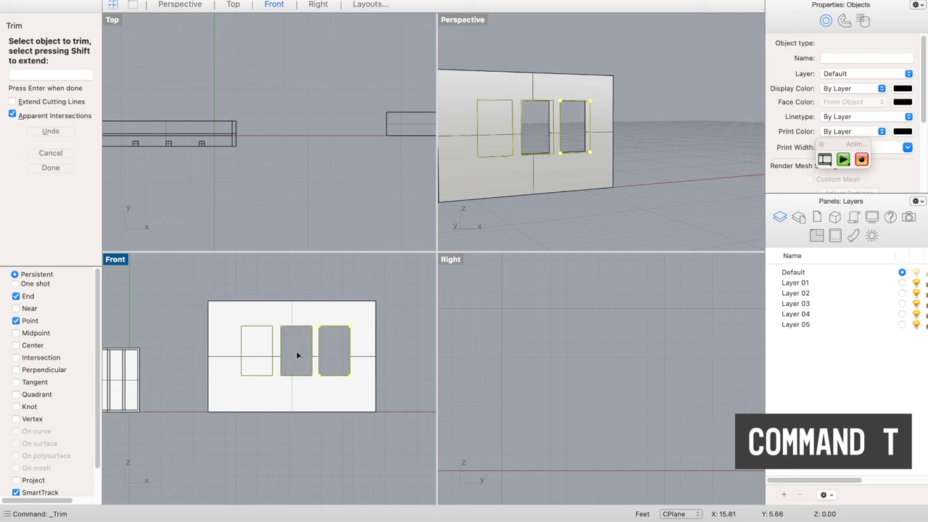
pyautogui.click(258, 356)
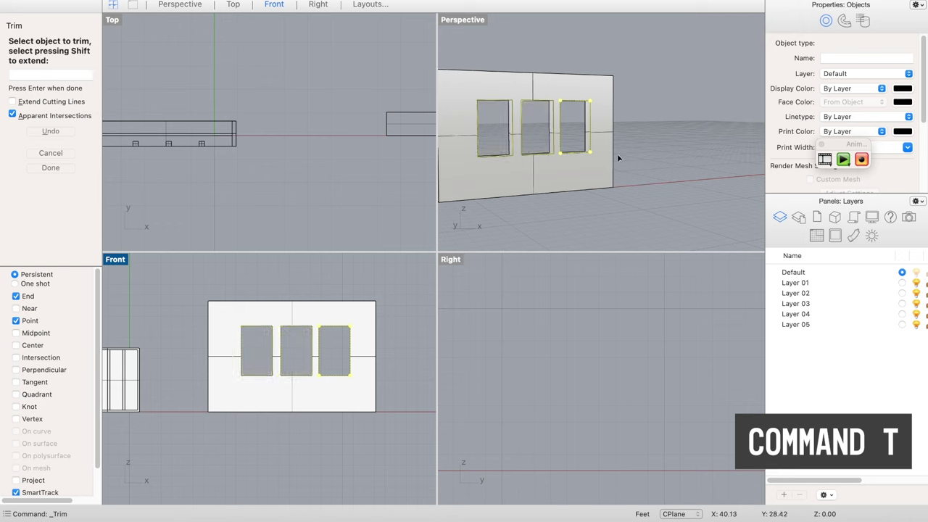
pyautogui.press('Return')
pyautogui.scroll(5, 556, 129)
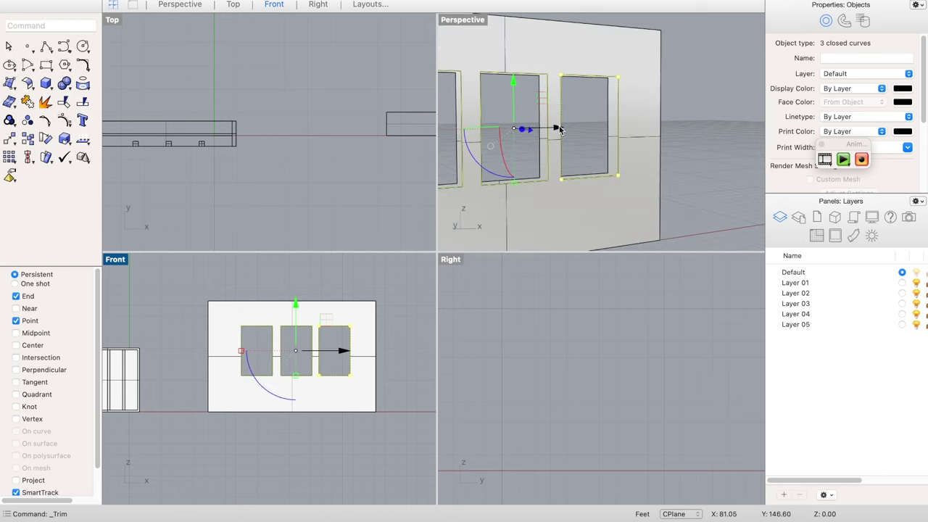
pyautogui.moveTo(604, 147); pyautogui.dragTo(689, 225, button='right')
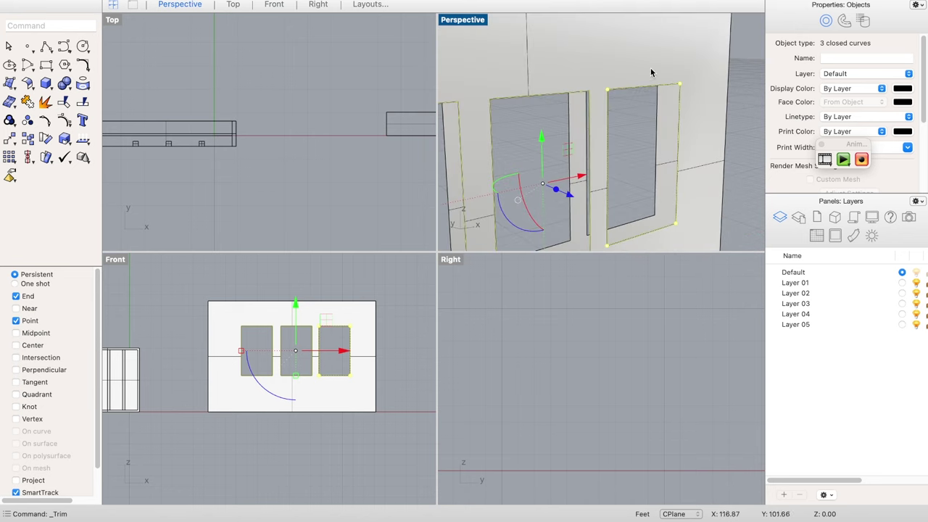
pyautogui.click(629, 137)
pyautogui.scroll(-3, 628, 134)
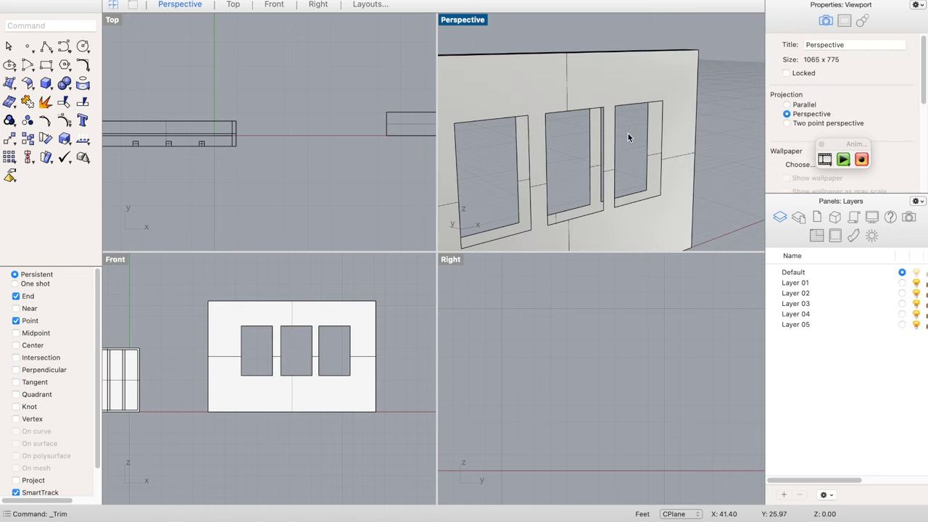
# - Undo the window trims and the last rectangle copy
pyautogui.press('super+z')
pyautogui.press('super+z')
pyautogui.press('super+z')
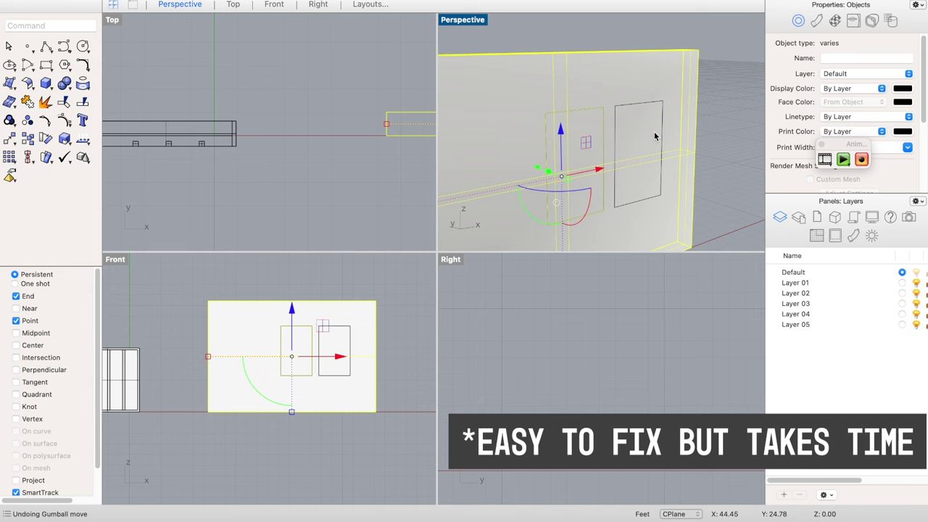
pyautogui.click(345, 342)
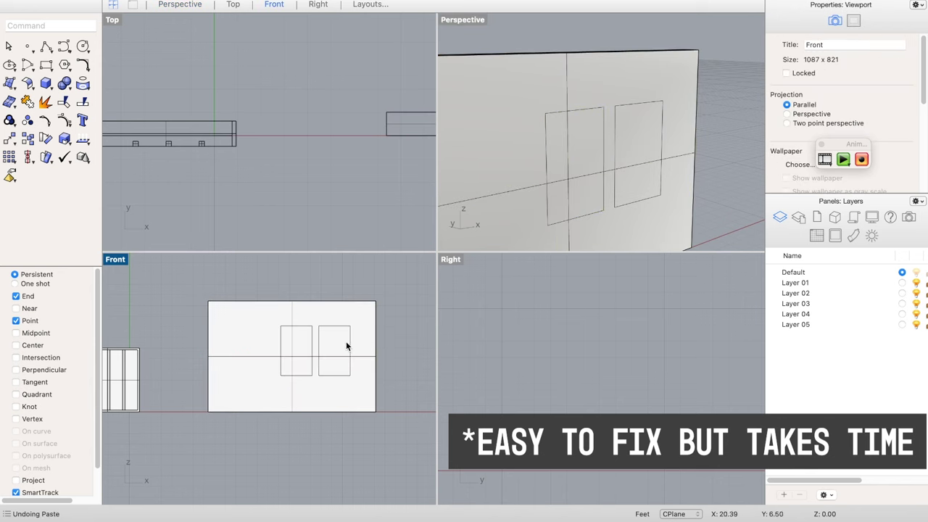
# - Cut both window openings completely through the solid wall with Wire Cut, using the two rectangles as cutting curves
pyautogui.moveTo(174, 317); pyautogui.dragTo(364, 389)
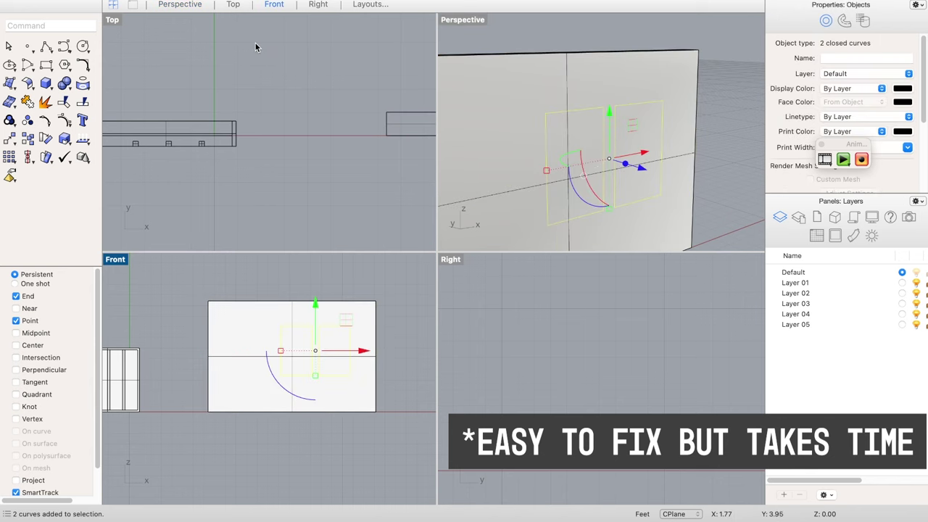
pyautogui.click(221, 0)
pyautogui.moveTo(293, 0)
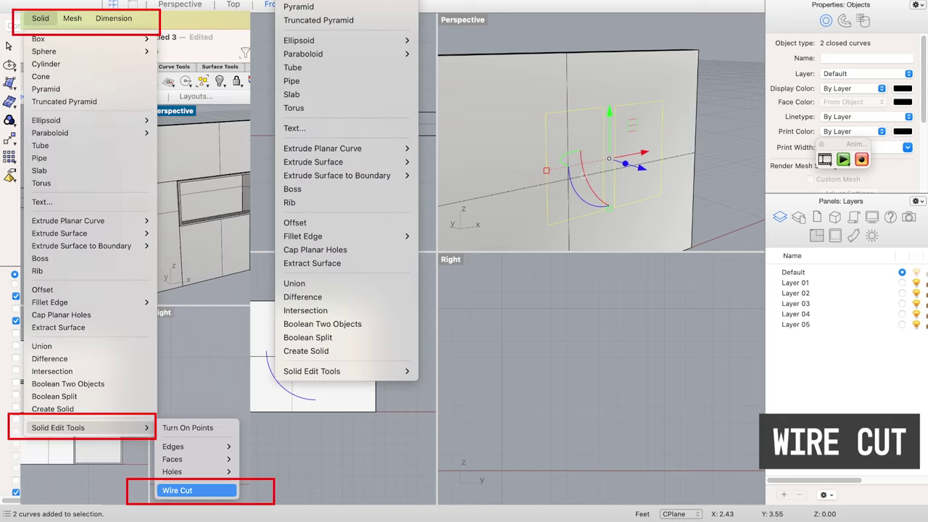
pyautogui.moveTo(324, 371)
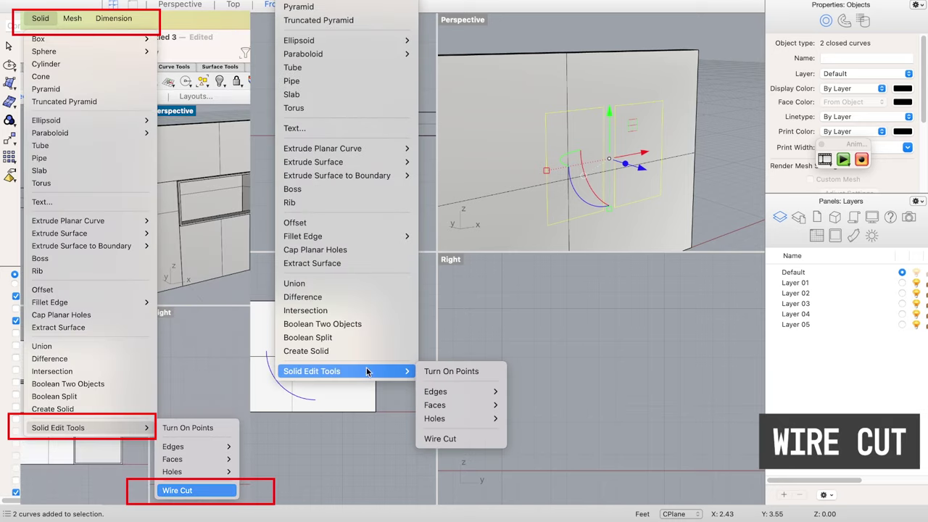
pyautogui.click(468, 438)
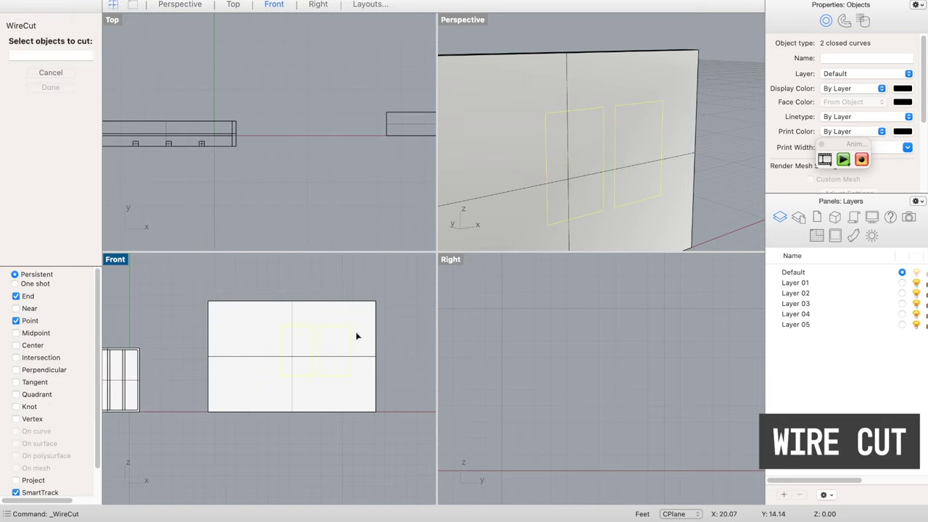
pyautogui.click(534, 69)
pyautogui.press('Return')
pyautogui.scroll(-10, 573, 148)
pyautogui.moveTo(654, 166); pyautogui.dragTo(640, 186, button='right')
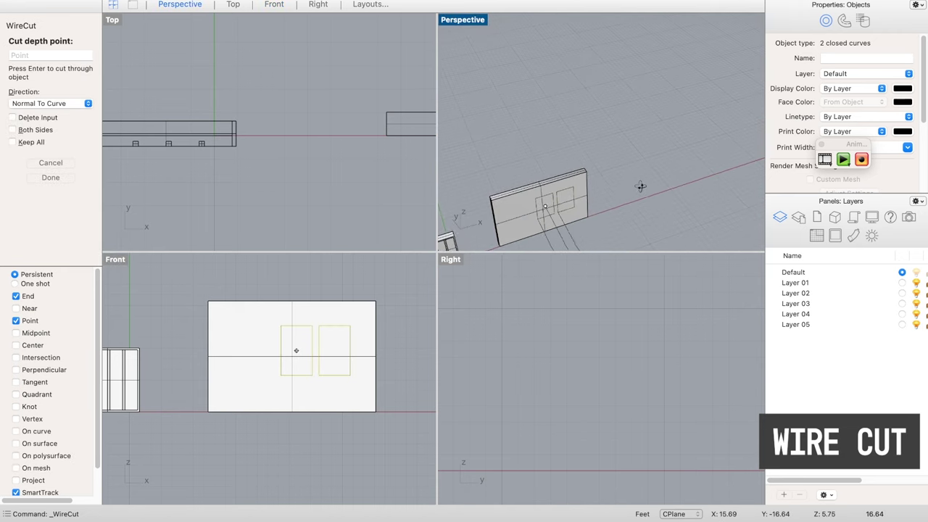
pyautogui.press('Return')
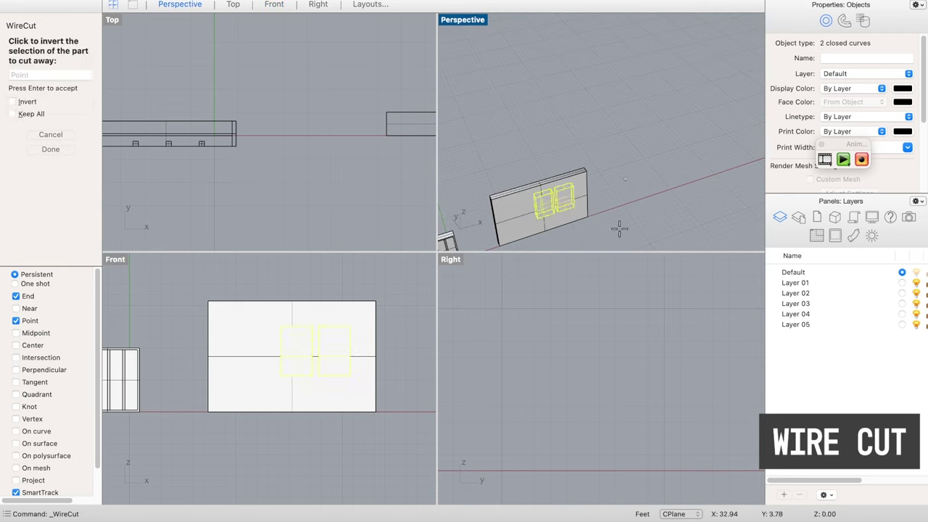
pyautogui.press('Return')
pyautogui.scroll(-5, 593, 132)
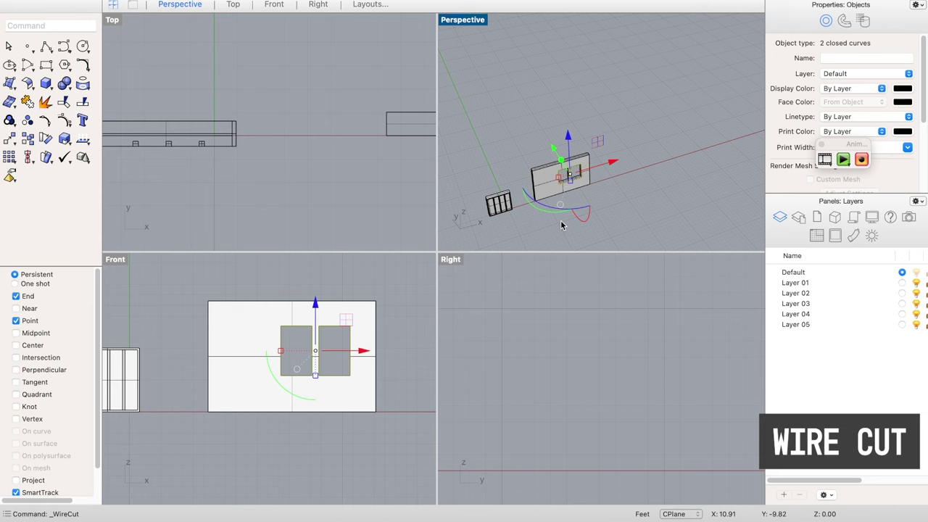
pyautogui.scroll(15, 560, 221)
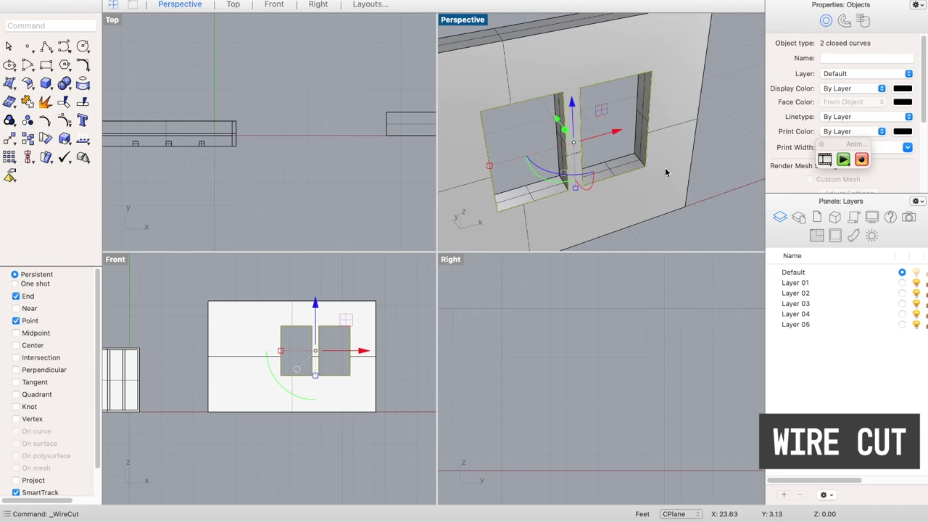
pyautogui.click(696, 177)
# - Shift the outer vertical segment of the right window's rectangle curve toward the wall's right end
pyautogui.scroll(-6, 645, 155)
pyautogui.moveTo(698, 152); pyautogui.dragTo(652, 138, button='right')
pyautogui.scroll(8, 653, 94)
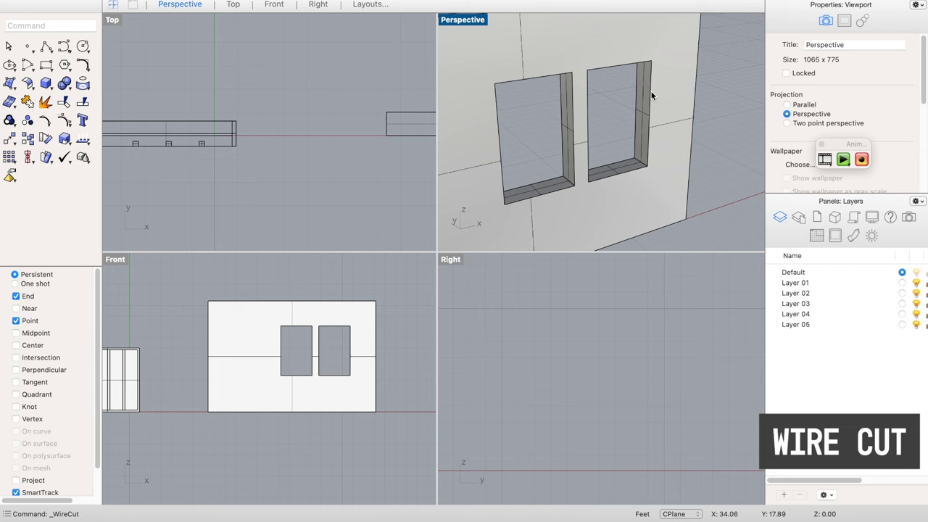
pyautogui.keyDown('shift'); pyautogui.keyDown('super'); pyautogui.click(651, 93); pyautogui.keyUp('super'); pyautogui.keyUp('shift')
pyautogui.press('Escape')
pyautogui.keyDown('shift'); pyautogui.keyDown('super'); pyautogui.click(651, 84); pyautogui.keyUp('super'); pyautogui.keyUp('shift')
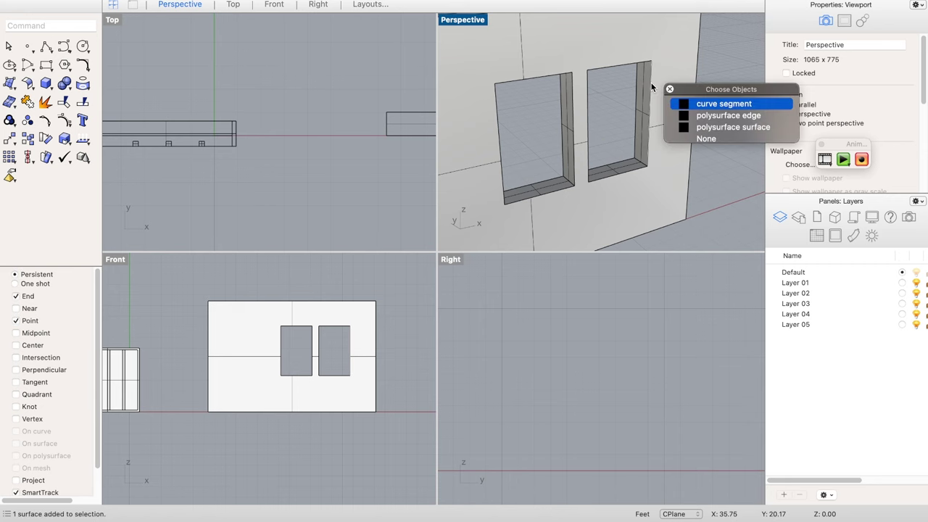
pyautogui.click(676, 103)
pyautogui.moveTo(690, 109); pyautogui.dragTo(698, 106)
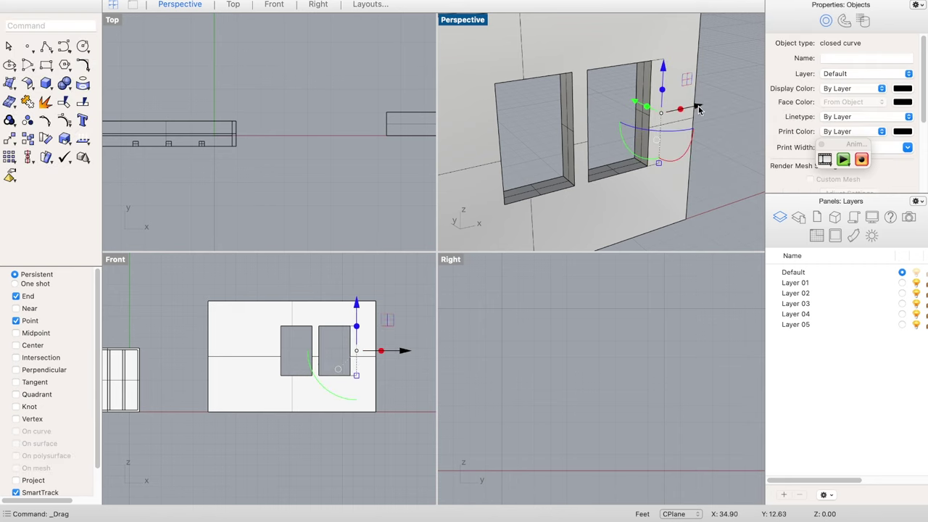
pyautogui.press('Escape')
# - Shift the front outer vertical polysurface edge of the right window opening toward the wall's right end to splay its side face
pyautogui.keyDown('shift'); pyautogui.keyDown('super'); pyautogui.click(652, 110); pyautogui.keyUp('super'); pyautogui.keyUp('shift')
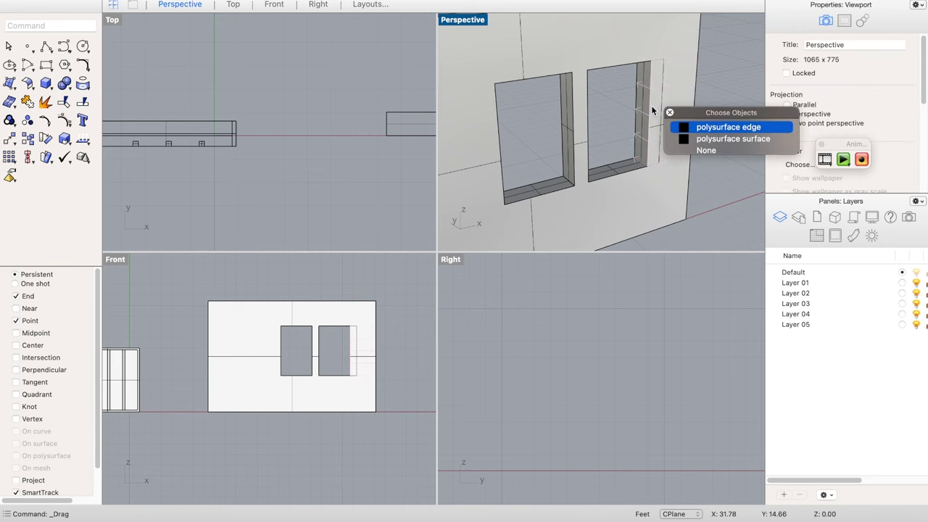
pyautogui.click(677, 127)
pyautogui.moveTo(688, 110); pyautogui.dragTo(696, 107)
pyautogui.press('Escape')
pyautogui.keyDown('shift'); pyautogui.keyDown('super'); pyautogui.click(662, 140); pyautogui.keyUp('super'); pyautogui.keyUp('shift')
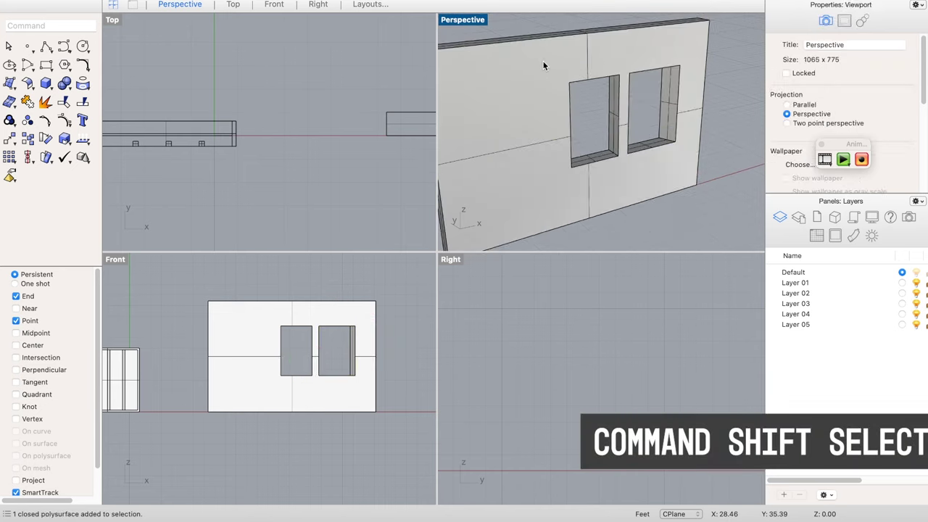
# - Duplicate the border curves of the solid wall's front face with DupBorder
pyautogui.keyDown('shift'); pyautogui.keyDown('super'); pyautogui.click(543, 63); pyautogui.keyUp('super'); pyautogui.keyUp('shift')
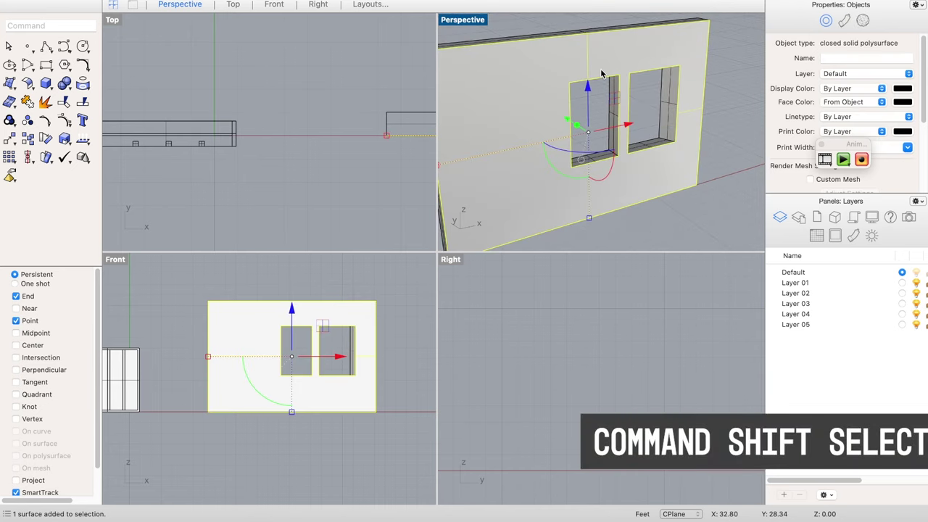
pyautogui.write('DupBorder')
pyautogui.press('Return')
pyautogui.keyDown('shift'); pyautogui.click(602, 73); pyautogui.keyUp('shift')
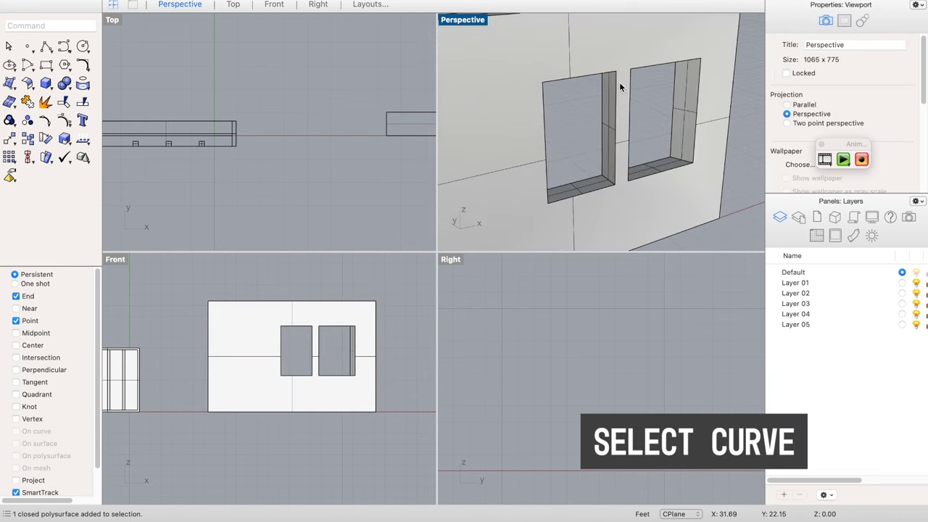
# - Offset the closed rectangular curve inside the left window inward by 0.166667 ft with sharp corners
pyautogui.write('Offset')
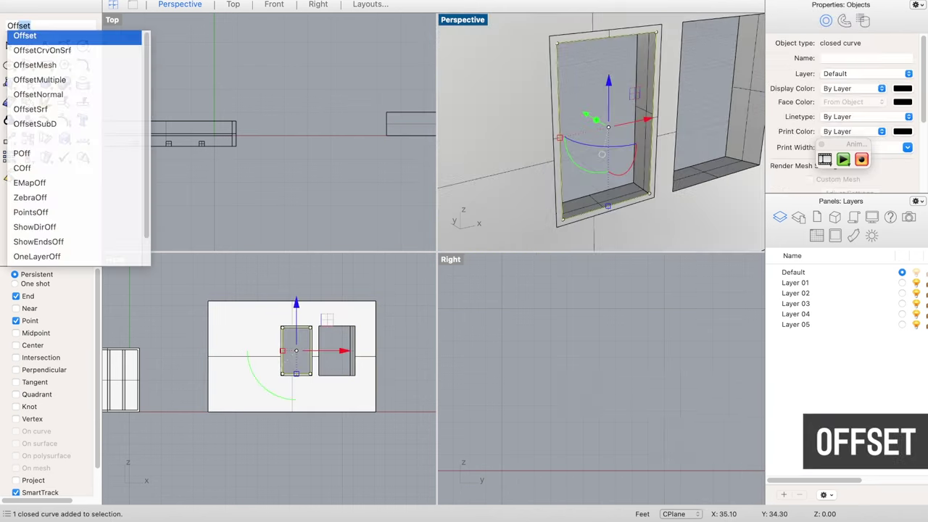
pyautogui.press('Return')
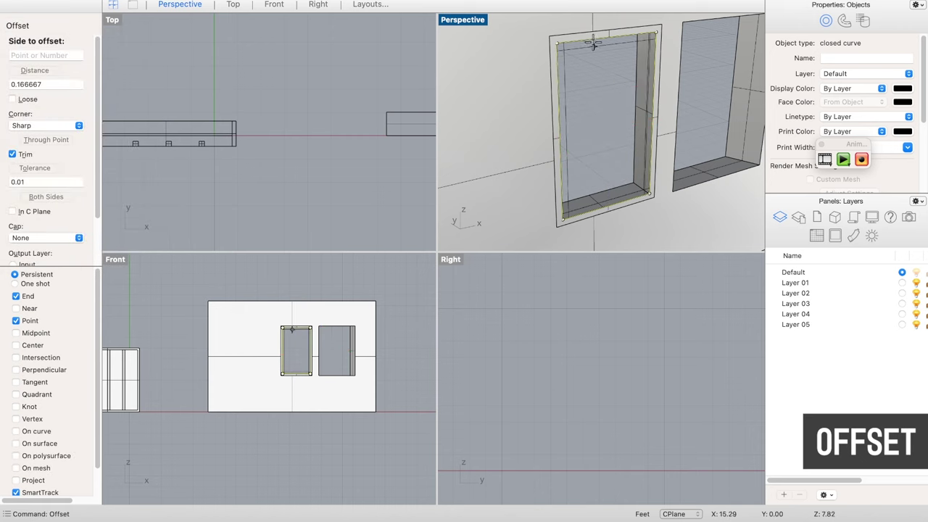
pyautogui.click(585, 55)
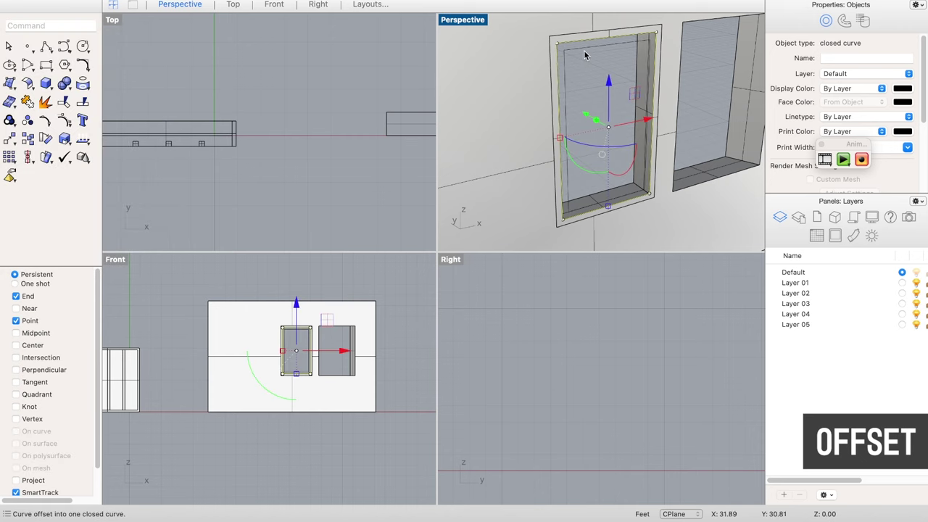
# - Create a planar surface between the left window's closed curve and its inward offset with PlanarSrf
pyautogui.keyDown('shift'); pyautogui.click(584, 49); pyautogui.keyUp('shift')
pyautogui.click(629, 60)
pyautogui.write('pl')
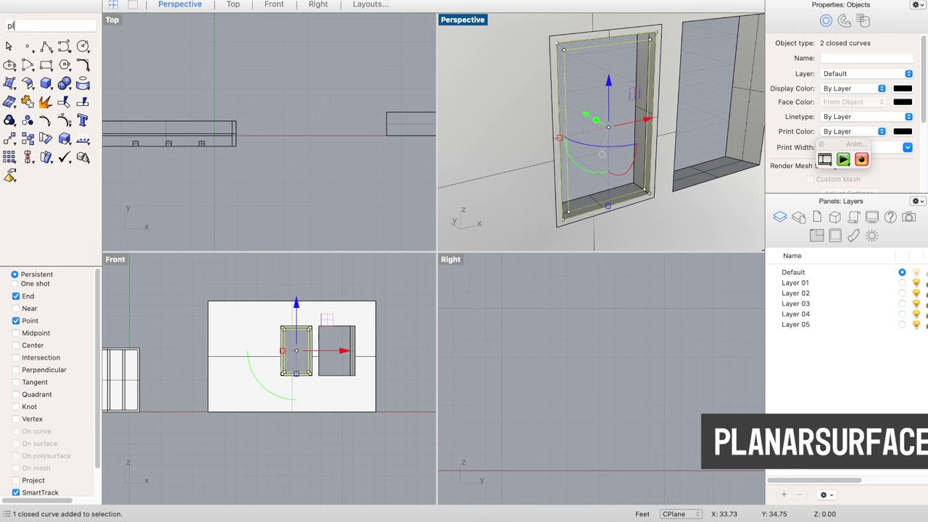
pyautogui.write('anarsrf')
pyautogui.press('Return')
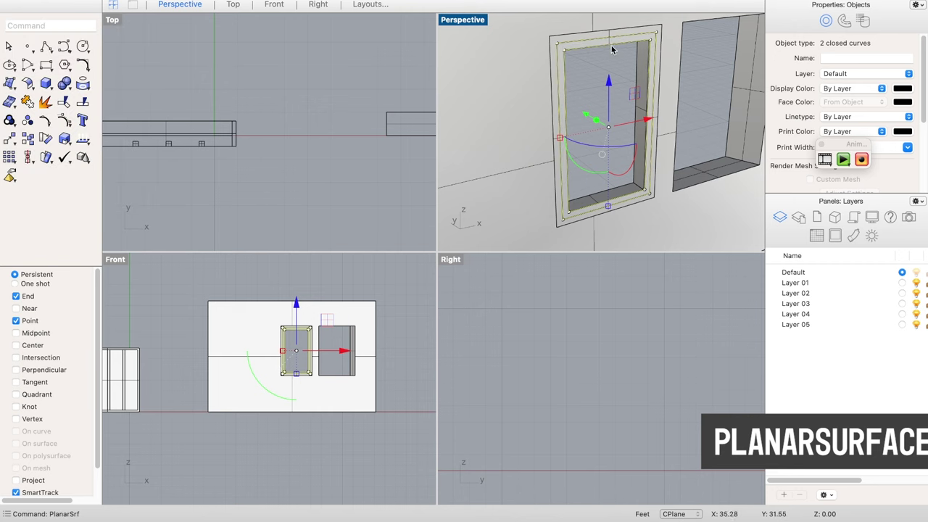
# - Extrude the ring-shaped surface between the two window curves into a solid frame and shift it slightly toward the wall's front
pyautogui.scroll(6, 600, 47)
pyautogui.click(573, 51)
pyautogui.click(633, 84)
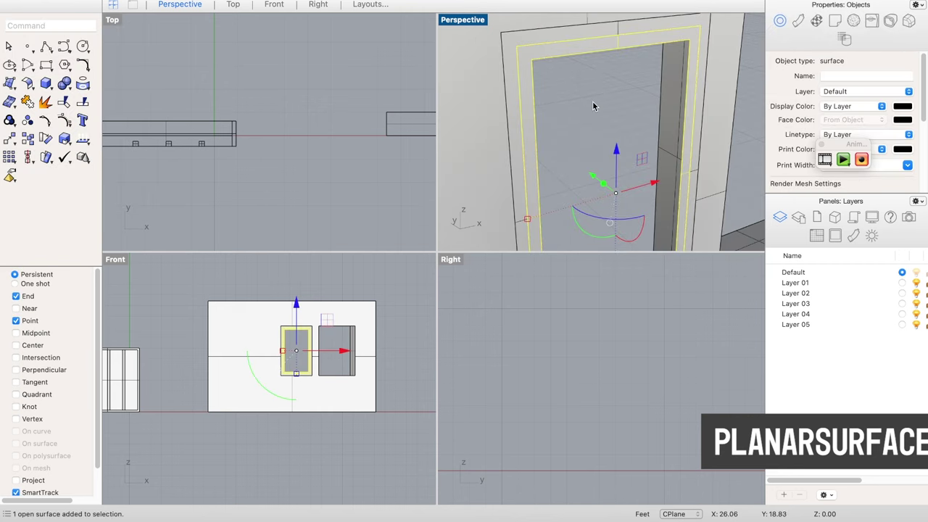
pyautogui.moveTo(593, 101)
pyautogui.mouseDown(button='right')
pyautogui.moveTo(639, 160)
pyautogui.moveTo(590, 83)
pyautogui.mouseUp(button='right')
pyautogui.moveTo(590, 83); pyautogui.dragTo(575, 76)
pyautogui.scroll(-6, 618, 157)
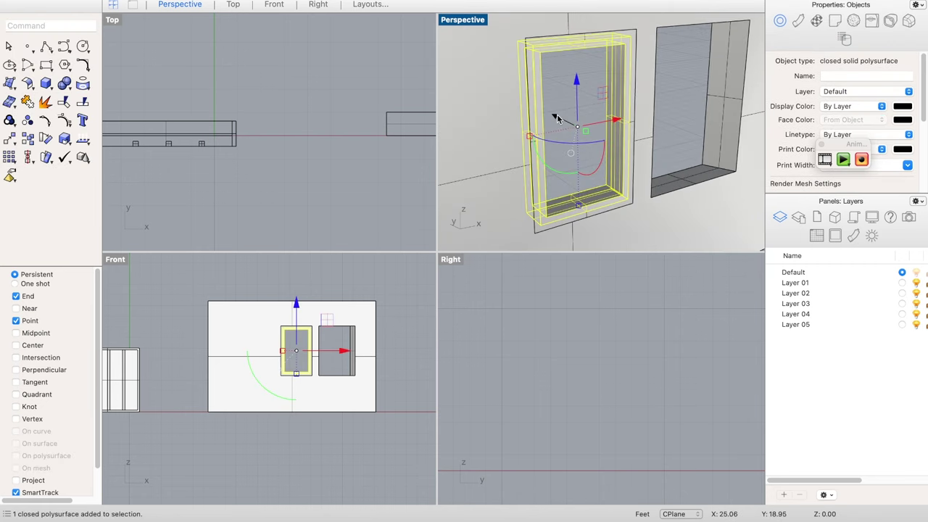
pyautogui.moveTo(555, 115); pyautogui.dragTo(562, 120)
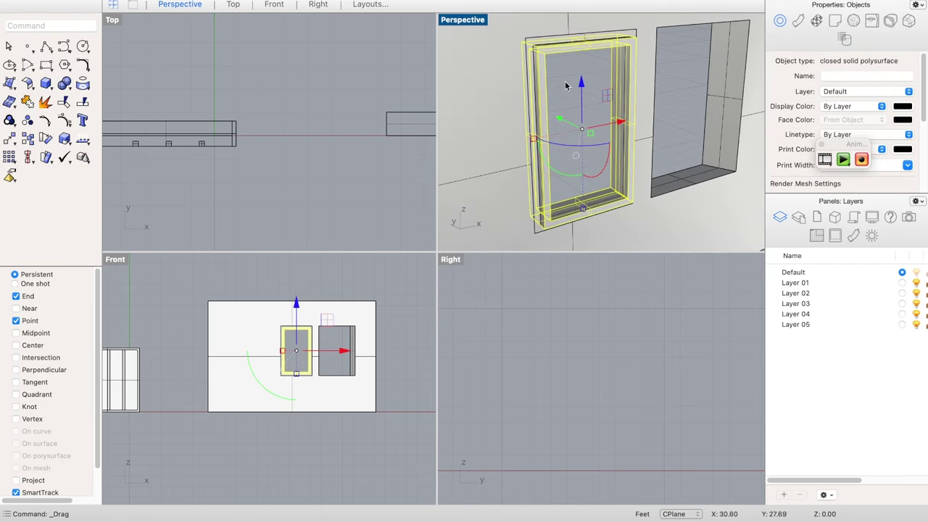
# - Delete the solid inner frame from the left window opening
pyautogui.click(566, 85)
pyautogui.moveTo(564, 79); pyautogui.dragTo(574, 93, button='right')
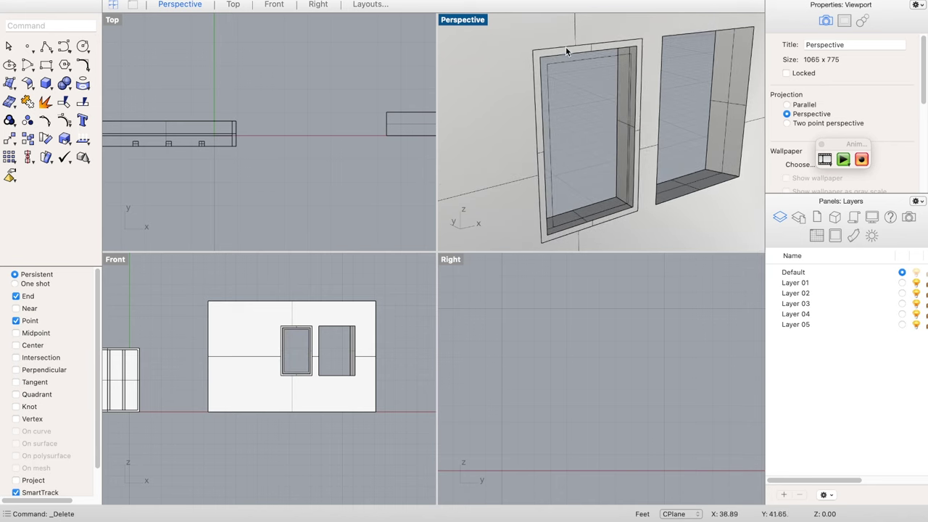
pyautogui.scroll(-4, 567, 46)
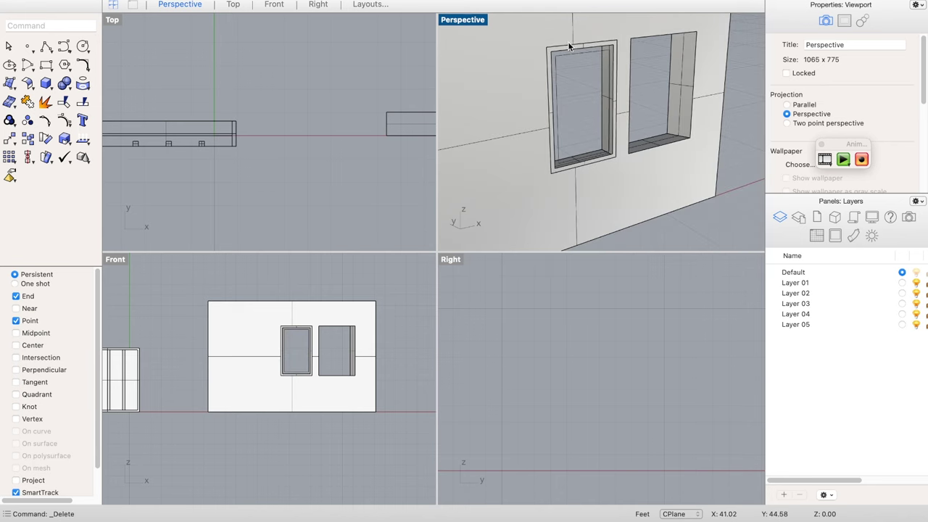
# - Extrude the outer frame surface of the left window slightly out from the wall's front face into a thin solid frame
pyautogui.scroll(4, 569, 47)
pyautogui.click(554, 50)
pyautogui.click(544, 55)
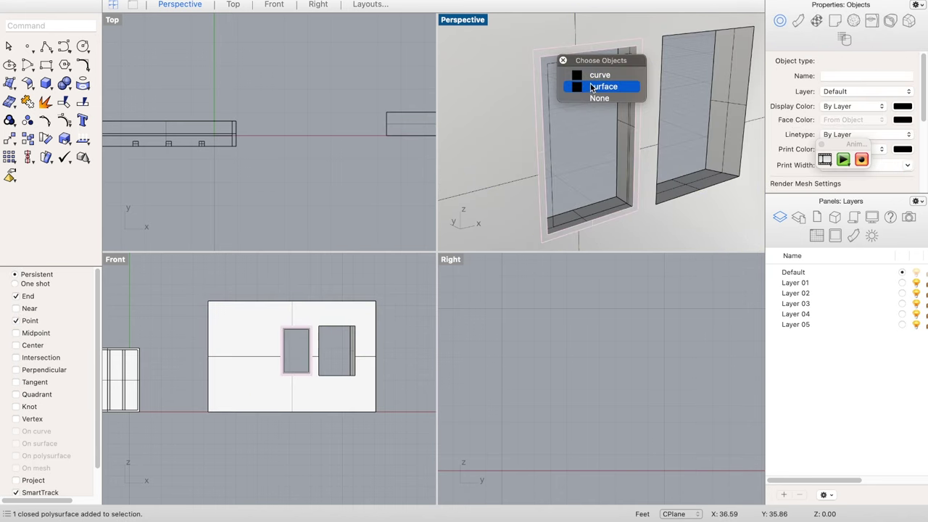
pyautogui.click(590, 86)
pyautogui.moveTo(569, 129); pyautogui.dragTo(582, 138)
pyautogui.press('Escape')
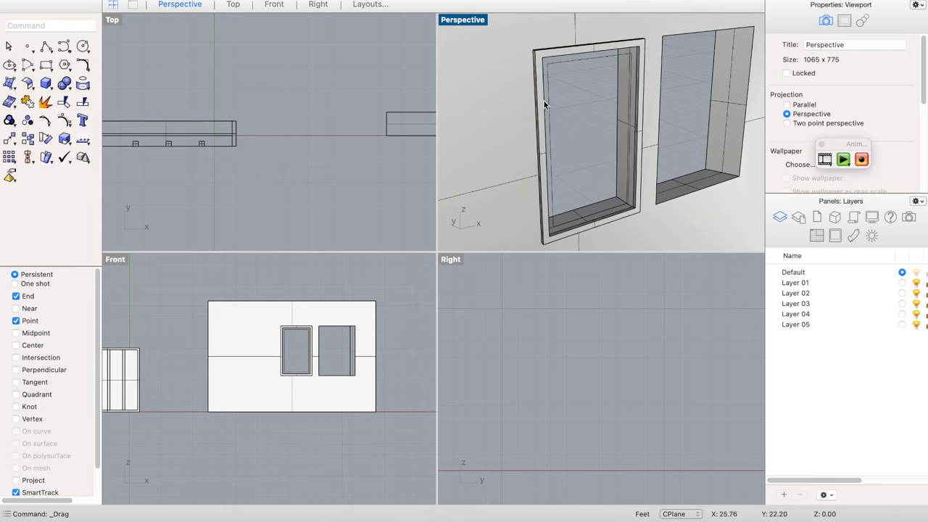
# - Delete the leftover inner offset curve inside the left window frame
pyautogui.scroll(3, 619, 78)
pyautogui.click(639, 54)
pyautogui.click(685, 73)
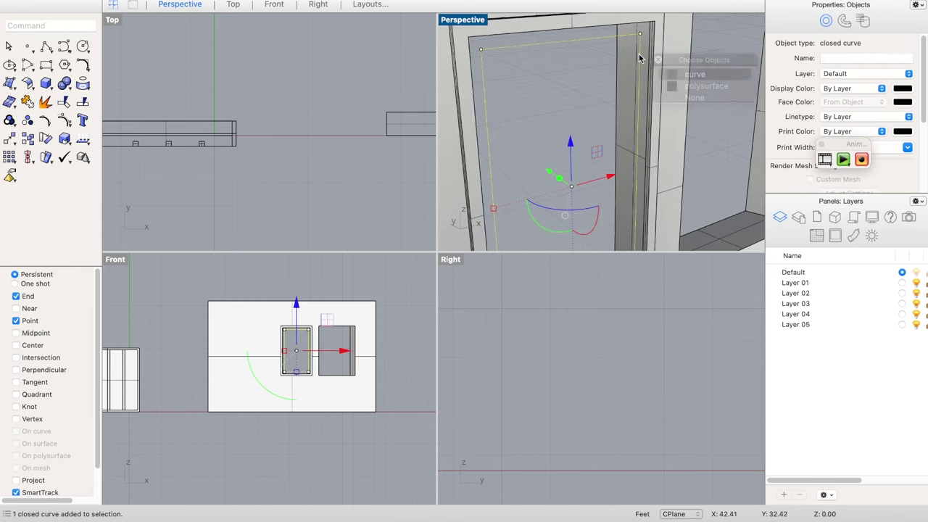
pyautogui.press('Delete')
pyautogui.scroll(-3, 600, 86)
pyautogui.click(599, 87)
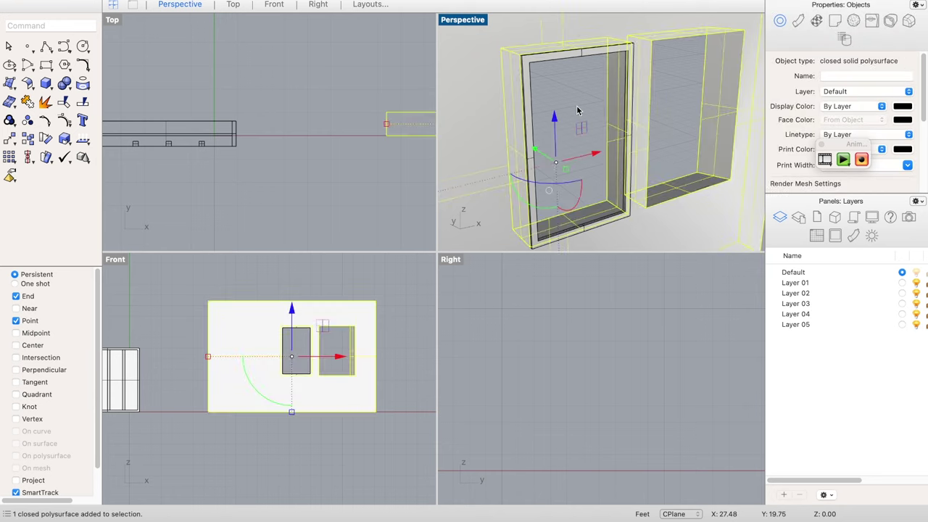
pyautogui.press('Escape')
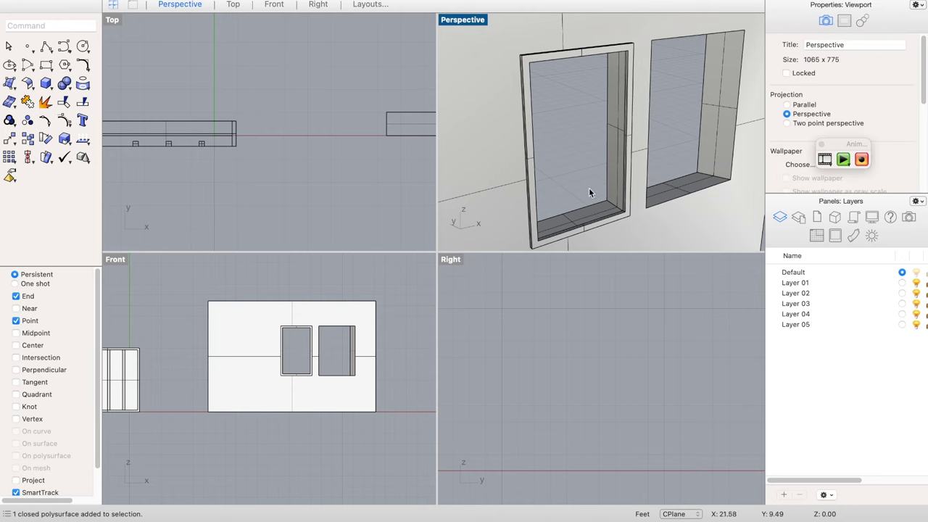
pyautogui.click(602, 225)
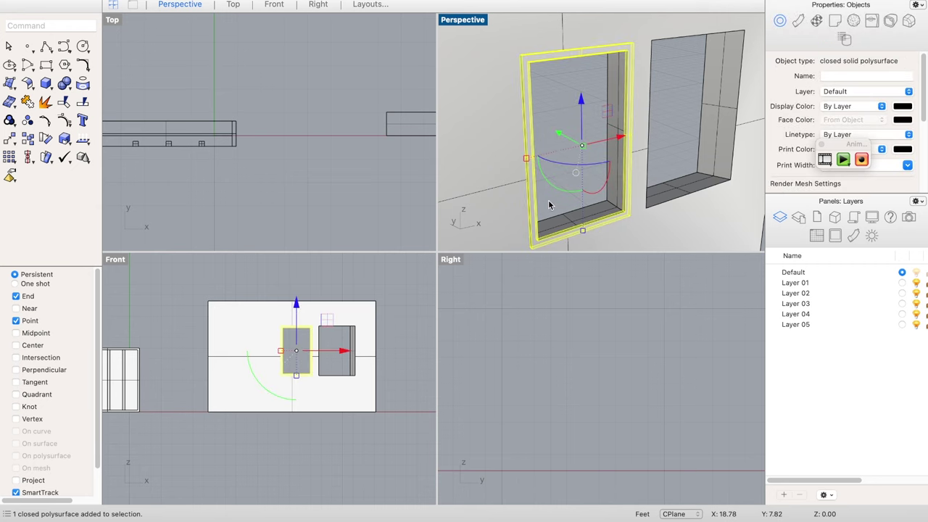
pyautogui.press('Escape')
pyautogui.scroll(-3, 577, 179)
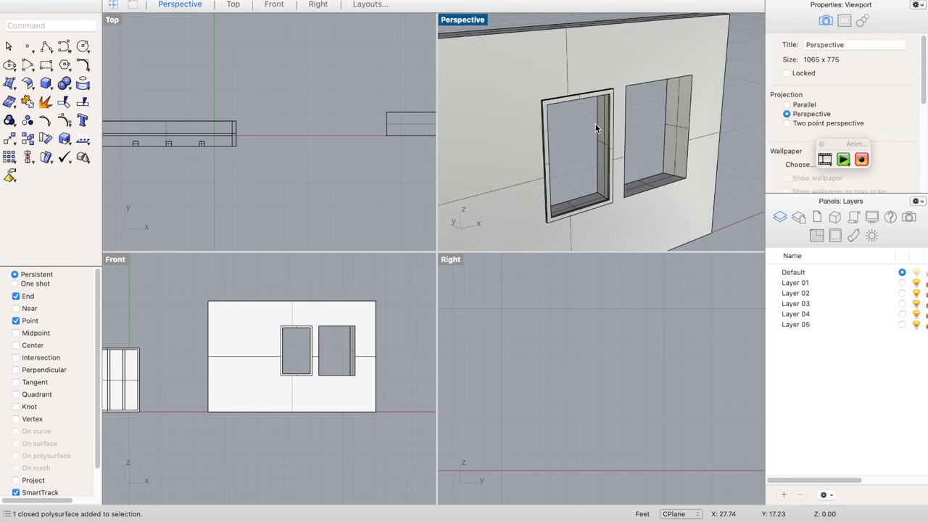
# - Create a box with length, width and height of 15 ft on the ground beyond the wall's right end
pyautogui.scroll(-3, 595, 124)
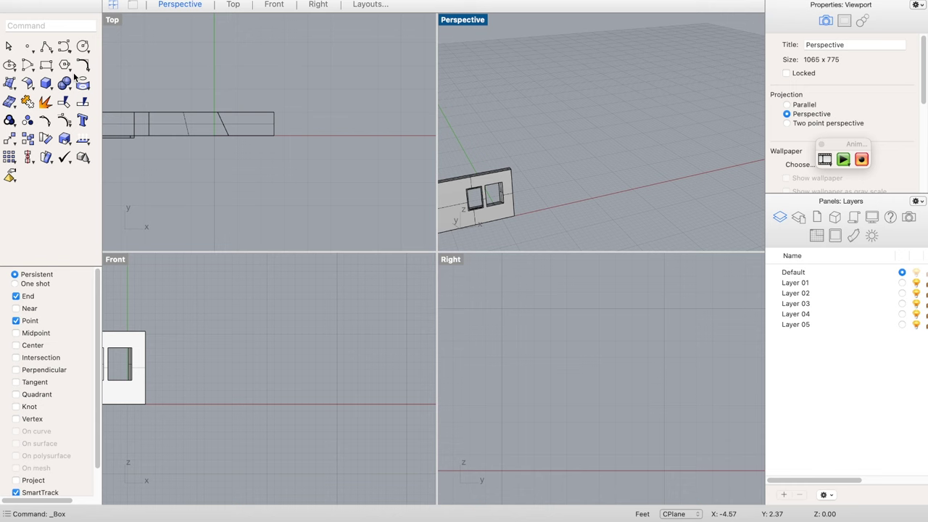
pyautogui.click(48, 85)
pyautogui.click(550, 187)
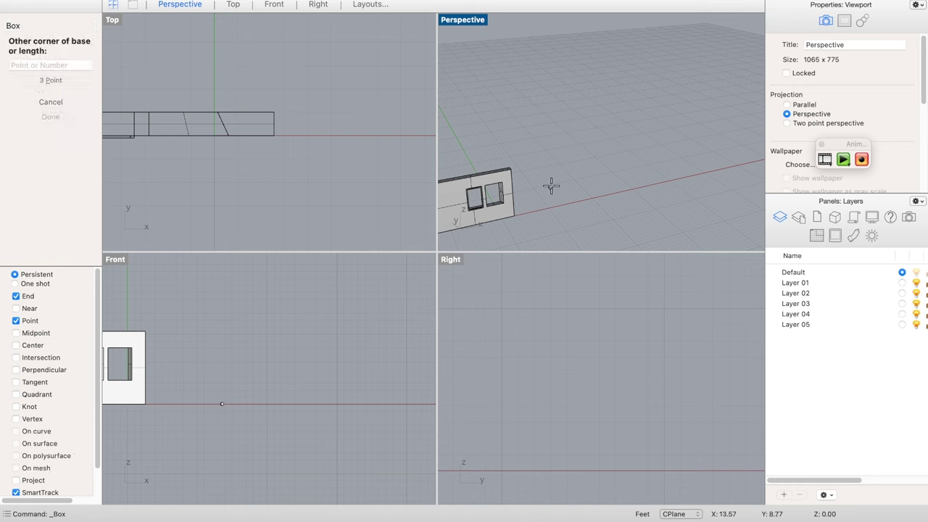
pyautogui.write('15')
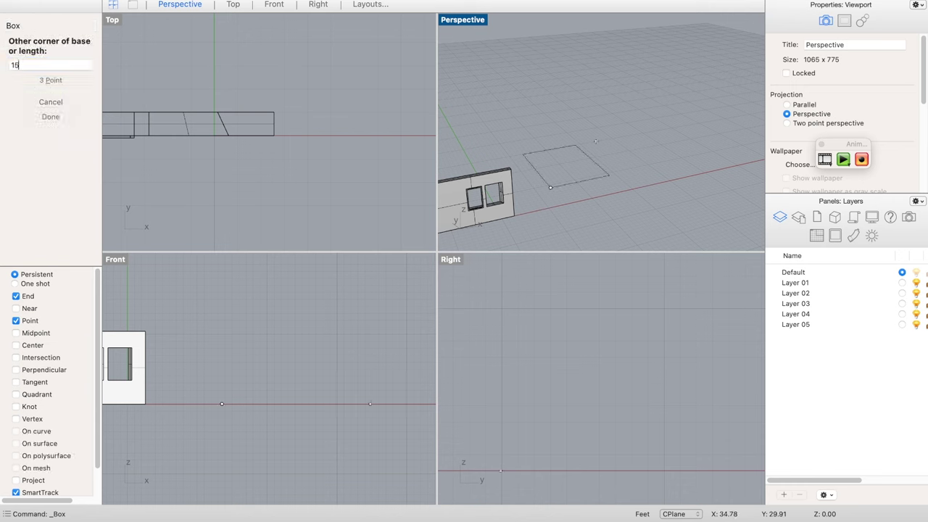
pyautogui.press('Return')
pyautogui.write('15')
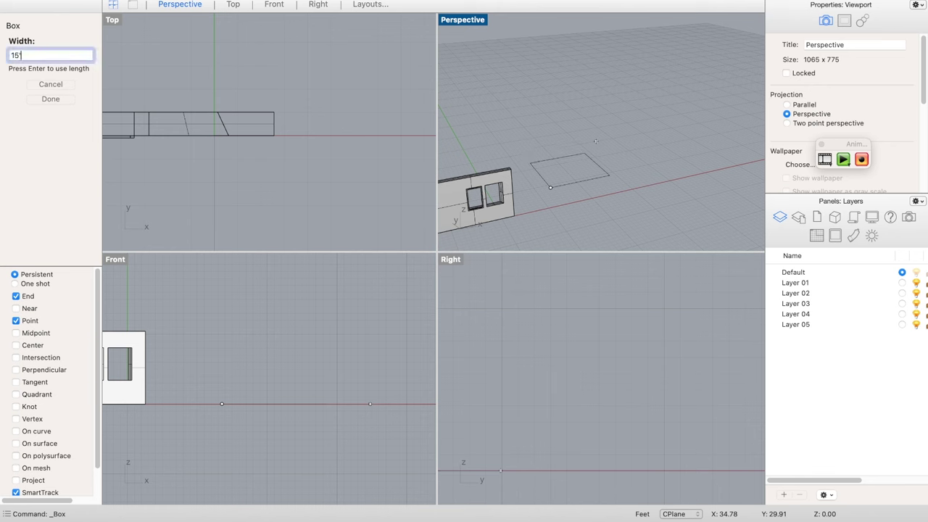
pyautogui.press('Return')
pyautogui.write('15')
pyautogui.press('Return')
pyautogui.scroll(-2, 585, 143)
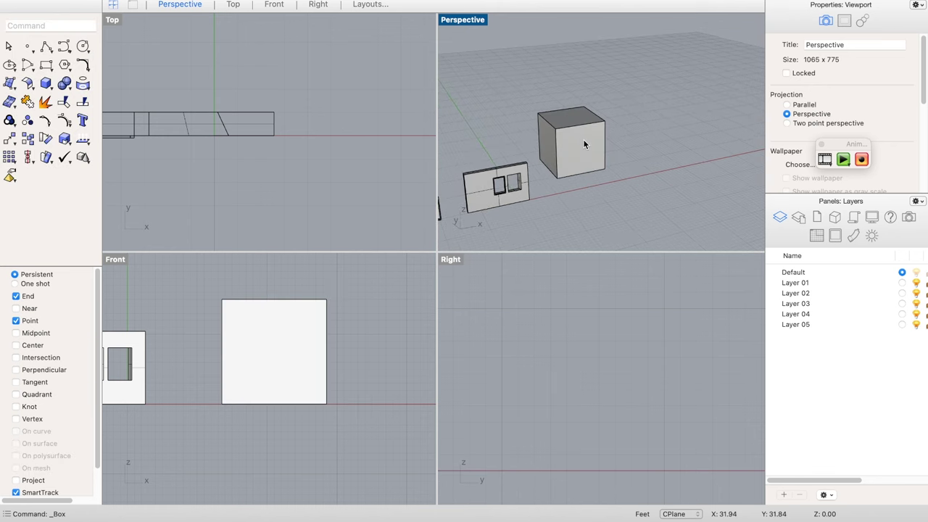
# - Stretch the cube along the X axis by moving its end face farthest from the window wall outward
pyautogui.moveTo(586, 129); pyautogui.dragTo(633, 156, button='right')
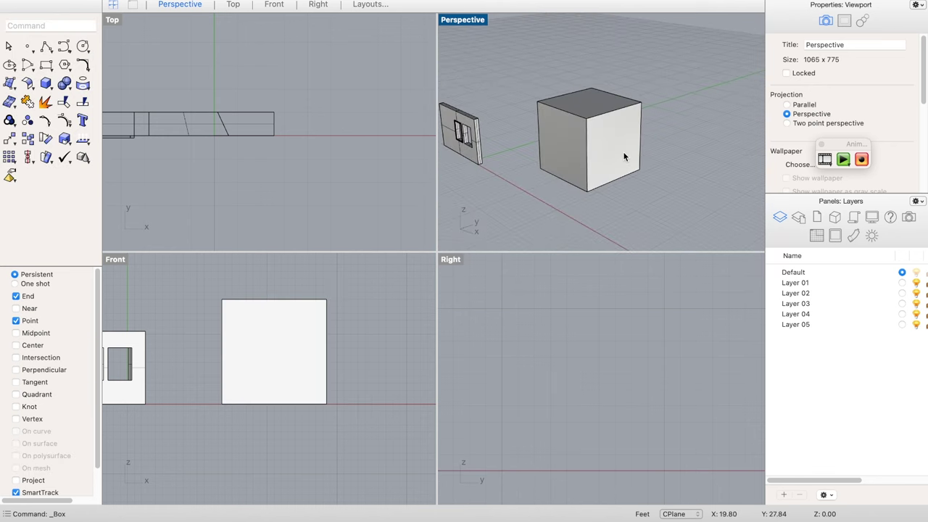
pyautogui.keyDown('shift'); pyautogui.keyDown('super'); pyautogui.click(632, 156); pyautogui.keyUp('super'); pyautogui.keyUp('shift')
pyautogui.moveTo(631, 155); pyautogui.dragTo(673, 166)
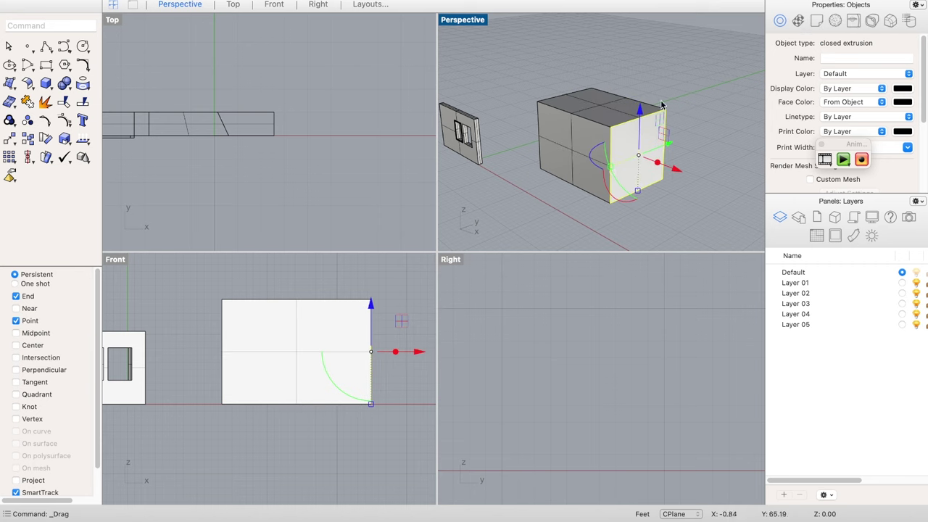
pyautogui.press('Escape')
# - Raise the block's top face and lower its rear top edge so the roof slopes down toward the back
pyautogui.keyDown('shift'); pyautogui.keyDown('super'); pyautogui.click(599, 106); pyautogui.keyUp('super'); pyautogui.keyUp('shift')
pyautogui.moveTo(600, 66); pyautogui.dragTo(628, 67)
pyautogui.click(643, 62)
pyautogui.keyDown('shift'); pyautogui.keyDown('super'); pyautogui.click(634, 86); pyautogui.keyUp('super'); pyautogui.keyUp('shift')
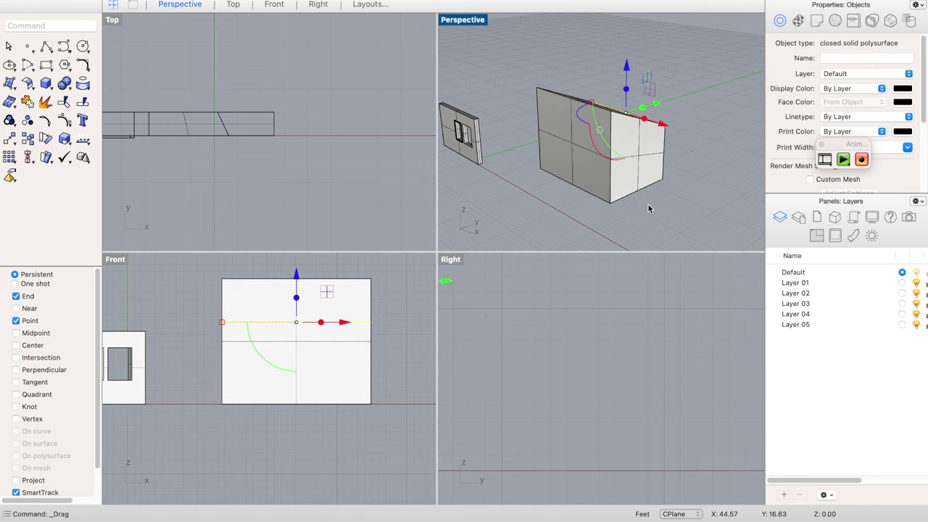
pyautogui.moveTo(649, 205)
pyautogui.mouseDown(button='right')
pyautogui.moveTo(680, 192)
pyautogui.moveTo(615, 217)
pyautogui.moveTo(555, 215)
pyautogui.moveTo(714, 190)
pyautogui.moveTo(658, 213)
pyautogui.mouseUp(button='right')
pyautogui.press('Escape')
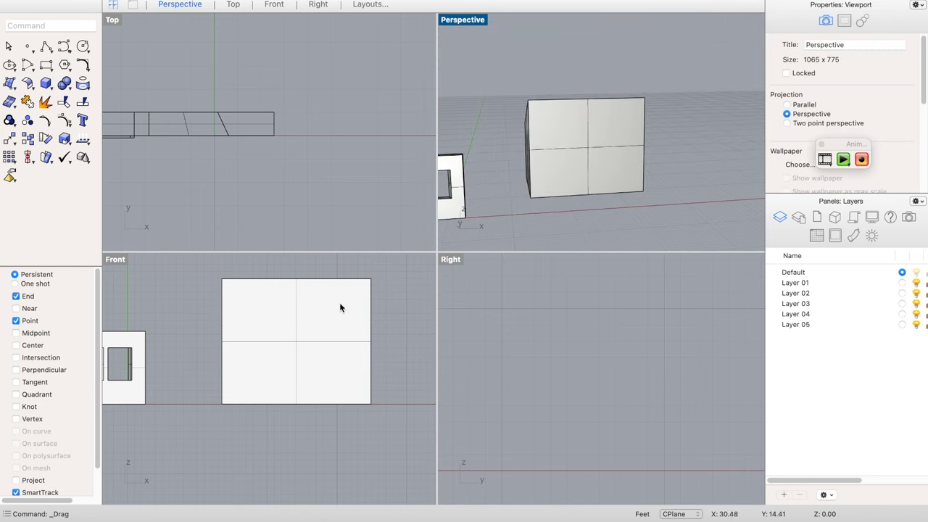
# - Draw a wide horizontal rectangle in the Front view over the upper part of the block's front face
pyautogui.scroll(-2, 293, 316)
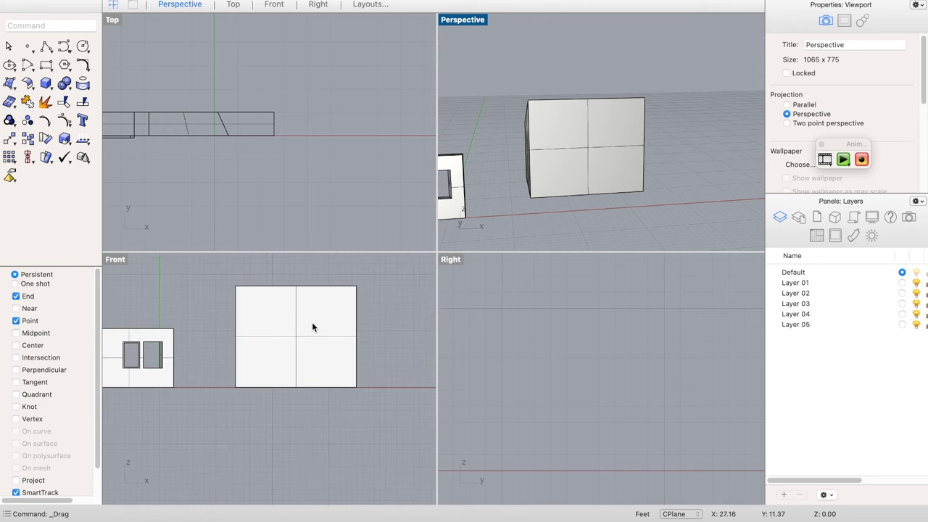
pyautogui.click(46, 64)
pyautogui.scroll(2, 300, 315)
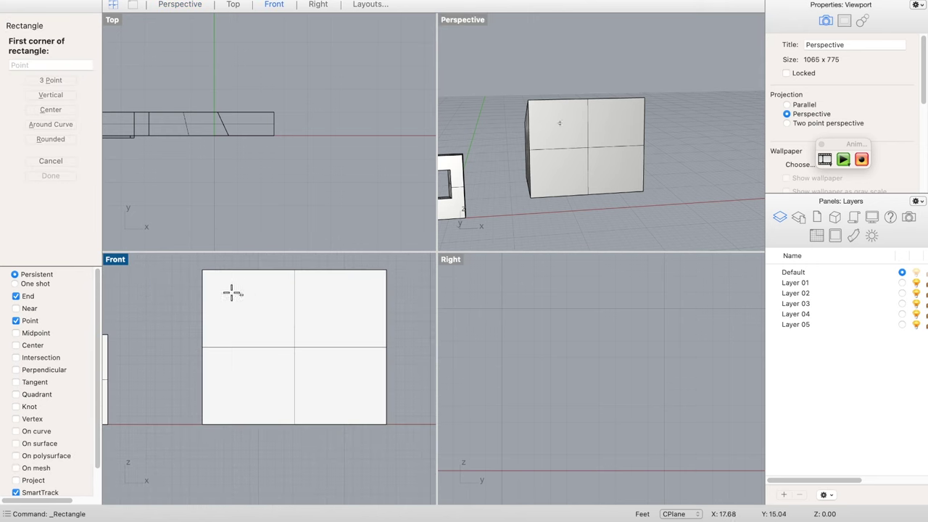
pyautogui.click(224, 288)
pyautogui.click(369, 322)
# - Trim the area inside the rectangle out of the block's front face, using the rectangle curve as the cutting object
pyautogui.click(367, 322)
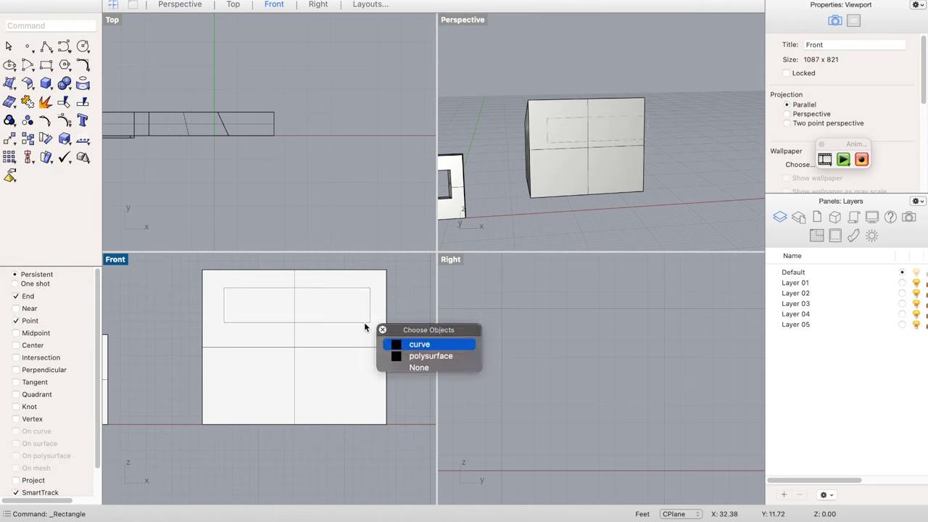
pyautogui.click(406, 343)
pyautogui.press('super+t')
pyautogui.click(297, 313)
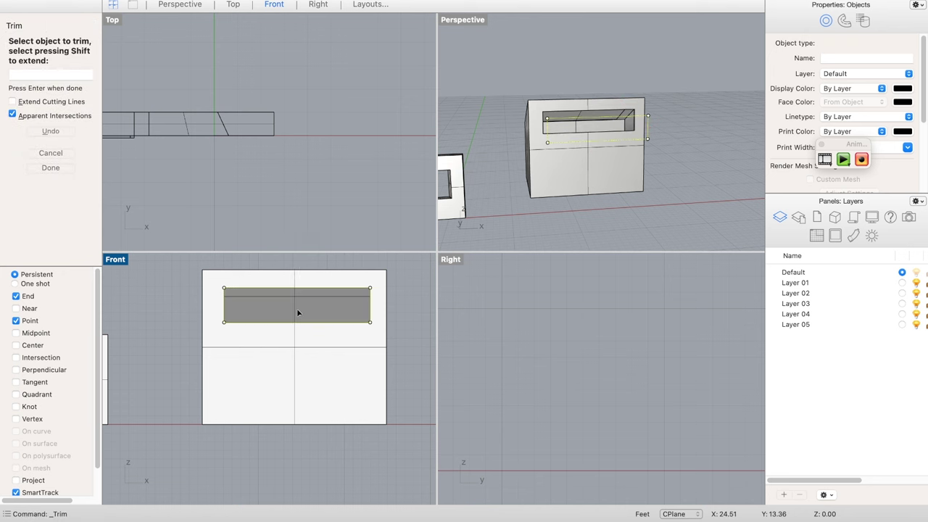
pyautogui.moveTo(618, 136); pyautogui.dragTo(640, 182, button='right')
pyautogui.press('Return')
# - Explode the trimmed block into separate surfaces
pyautogui.scroll(4, 624, 131)
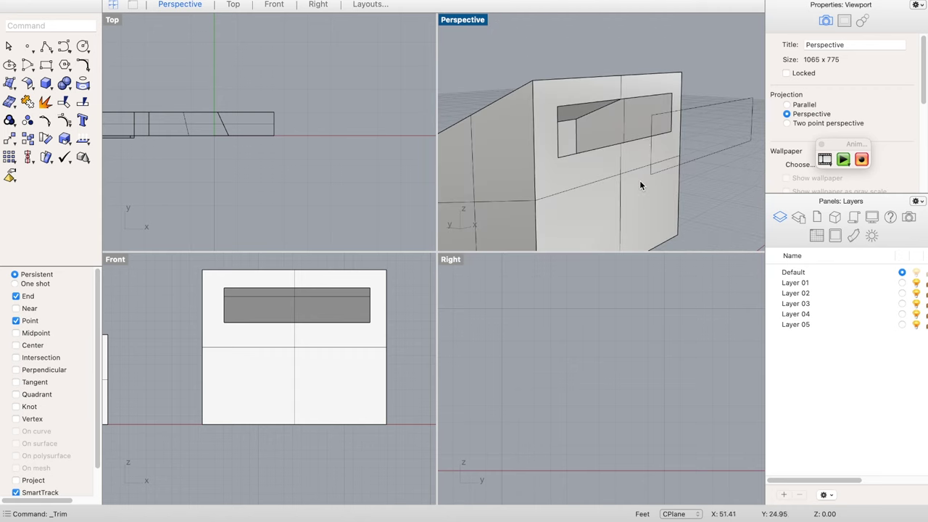
pyautogui.click(616, 94)
pyautogui.write('explod')
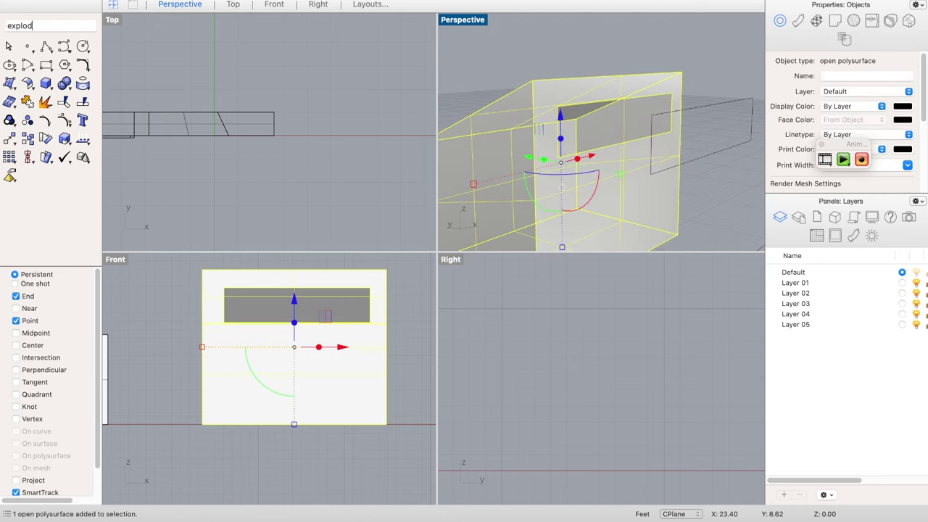
pyautogui.write('e')
pyautogui.press('Return')
# - Extrude the block's front surface with the rectangular opening by 1 foot to give the wall thickness
pyautogui.click(602, 217)
pyautogui.moveTo(638, 89); pyautogui.dragTo(607, 174)
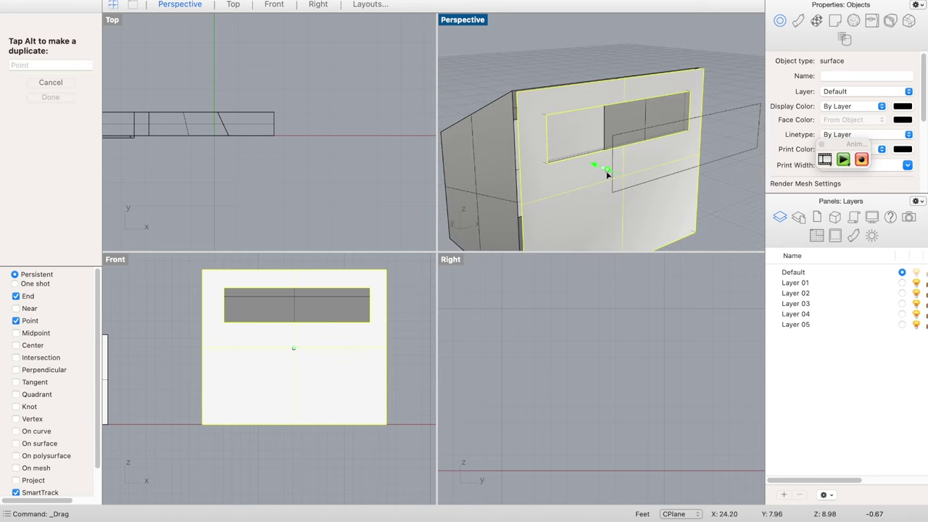
pyautogui.write('1')
pyautogui.press('Return')
pyautogui.scroll(3, 604, 151)
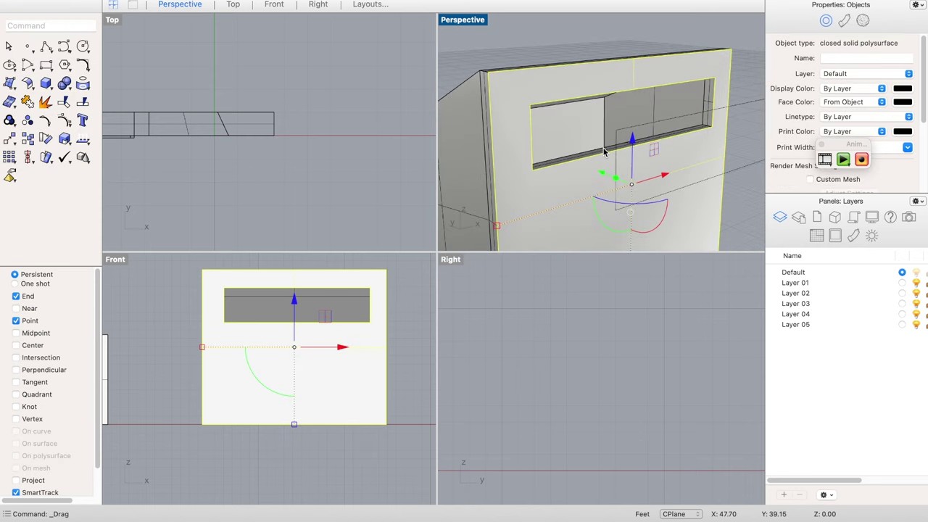
pyautogui.moveTo(604, 149); pyautogui.dragTo(625, 138, button='right')
pyautogui.click(746, 83)
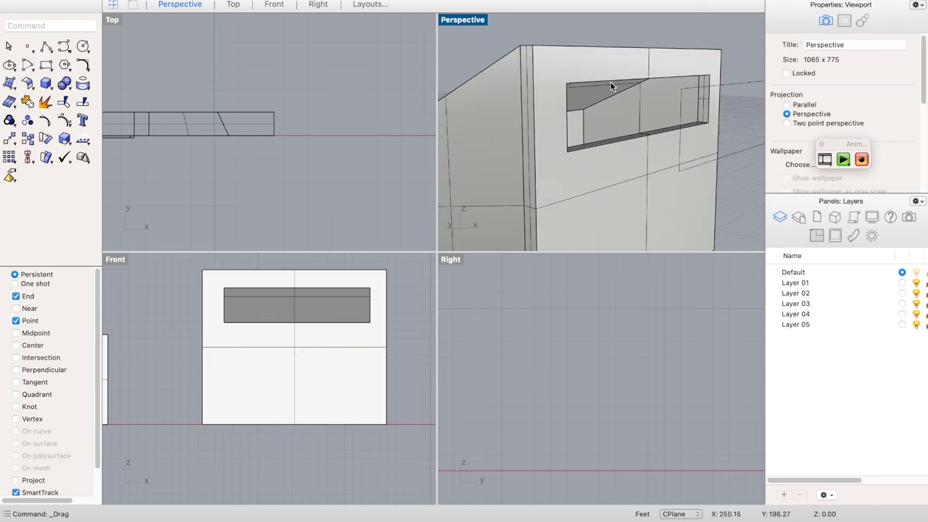
pyautogui.click(610, 86)
pyautogui.click(742, 68)
pyautogui.moveTo(740, 70); pyautogui.dragTo(674, 123, button='right')
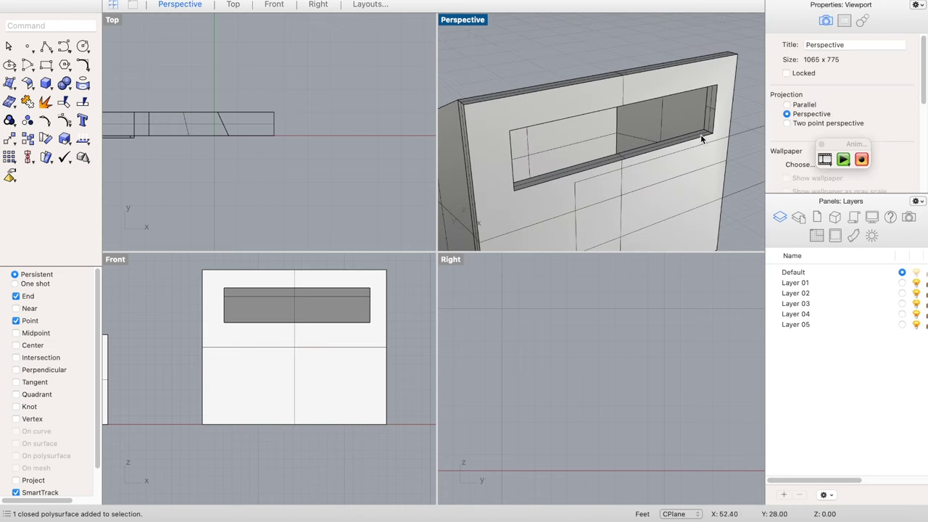
pyautogui.scroll(3, 703, 135)
pyautogui.moveTo(707, 97); pyautogui.dragTo(659, 83, button='right')
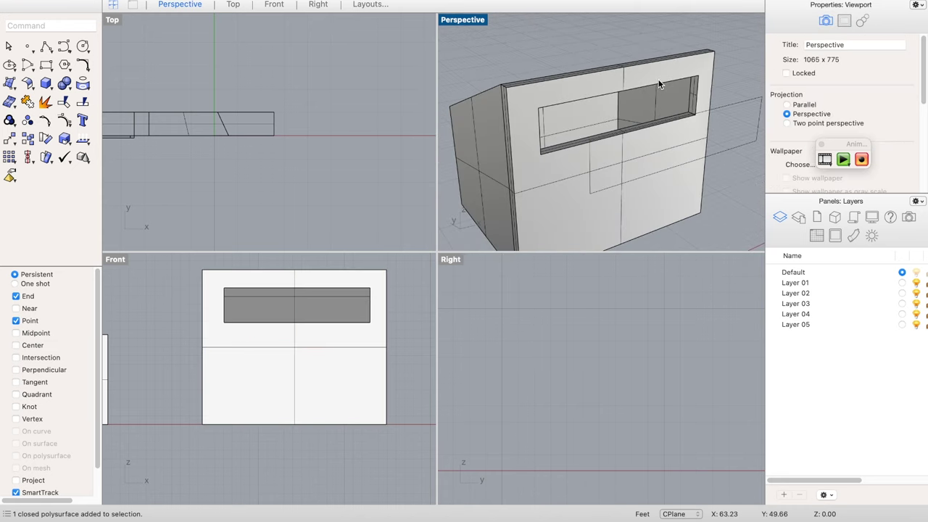
# - Fill the rectangle curve in front of the block with a planar surface
pyautogui.click(641, 131)
pyautogui.write('pla')
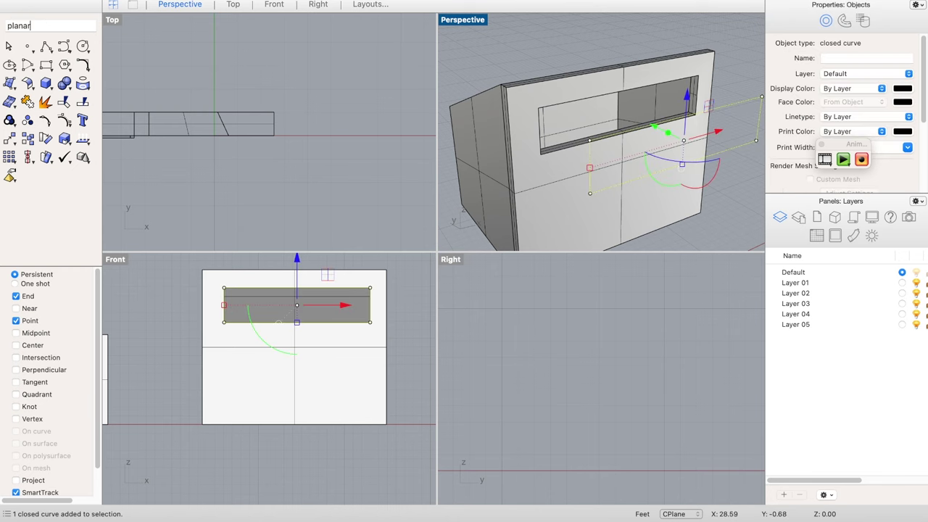
pyautogui.write('nar')
pyautogui.press('Return')
# - Move the planar surface corner to corner into the wall opening as a window pane, and delete the leftover rectangle curve
pyautogui.write('move')
pyautogui.press('Return')
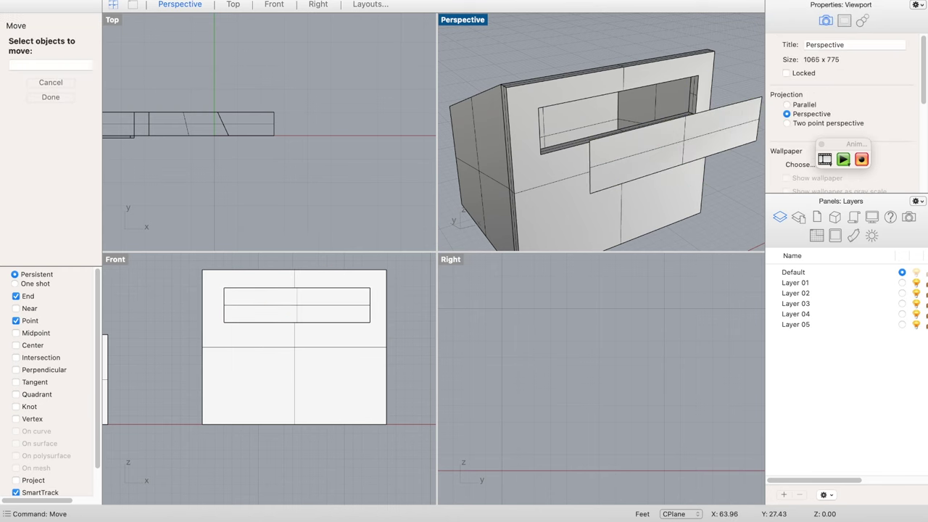
pyautogui.click(643, 161)
pyautogui.press('Return')
pyautogui.click(591, 194)
pyautogui.click(537, 157)
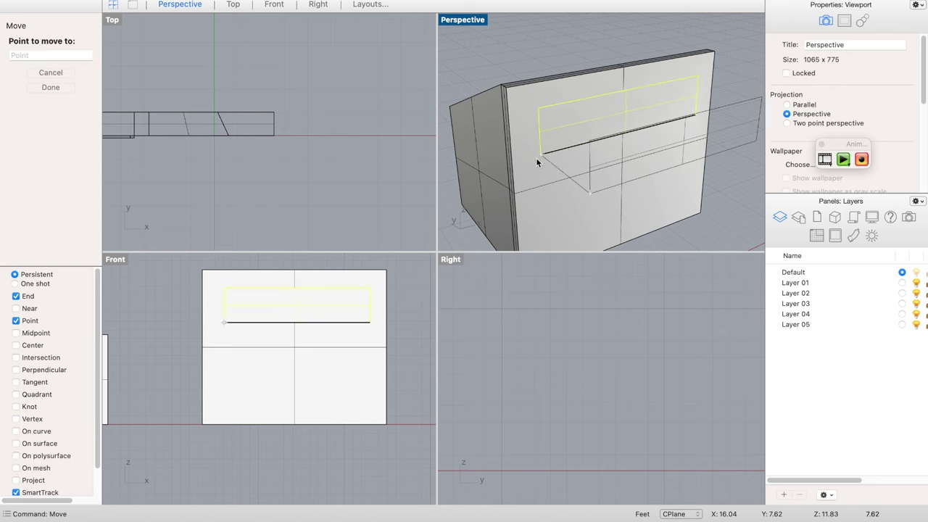
pyautogui.click(695, 153)
pyautogui.press('Delete')
pyautogui.moveTo(683, 111); pyautogui.dragTo(655, 113, button='right')
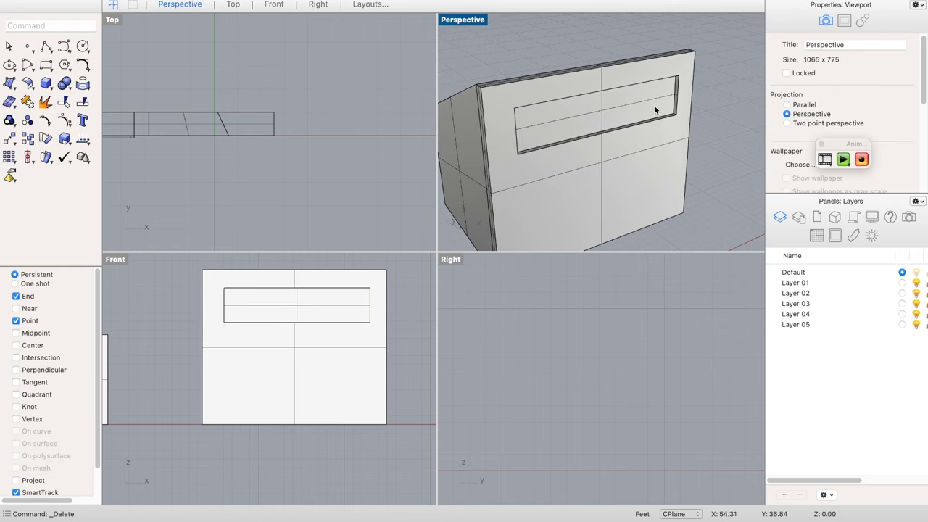
# - Undo the edits back to the untrimmed solid block and delete the rectangle curve in front of it
pyautogui.scroll(-5, 656, 109)
pyautogui.press('super+z')
pyautogui.press('super+z')
pyautogui.press('super+z')
pyautogui.press('super+z')
pyautogui.press('super+z')
pyautogui.press('super+z')
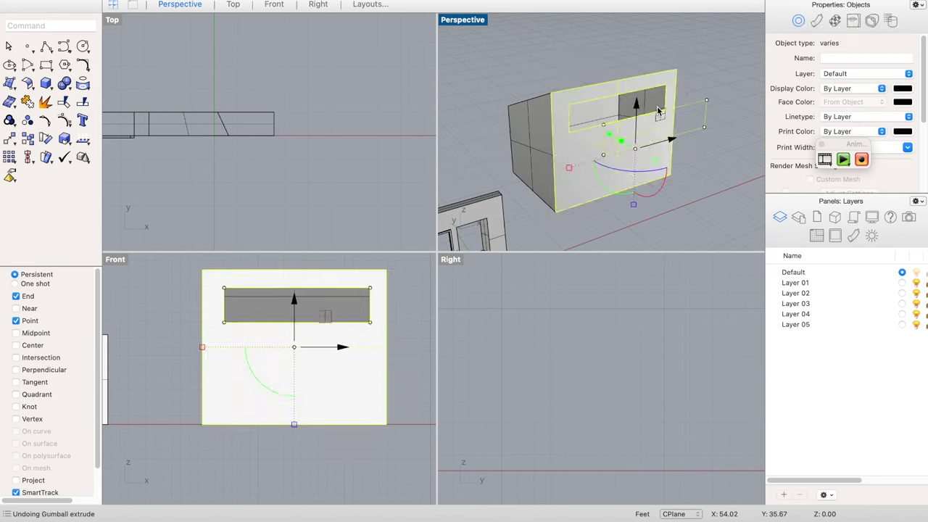
pyautogui.click(730, 110)
pyautogui.click(707, 110)
pyautogui.press('Delete')
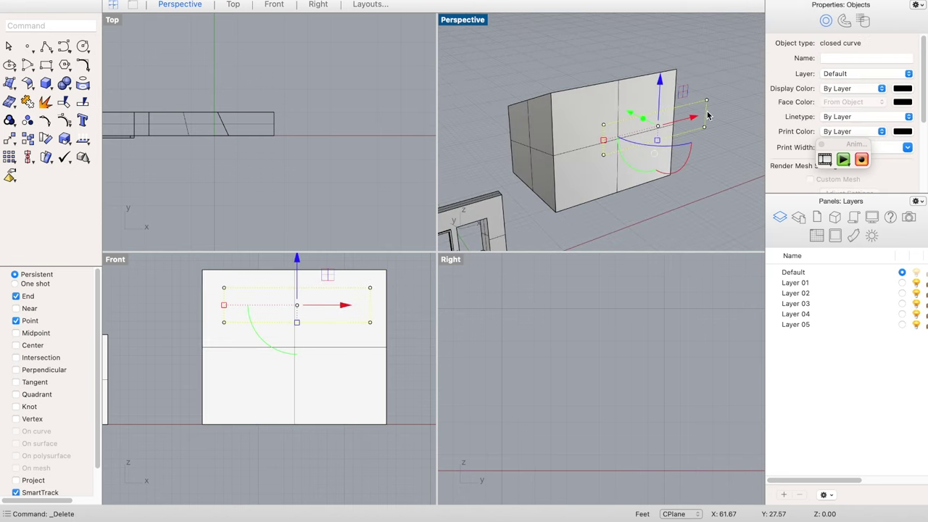
pyautogui.click(620, 140)
pyautogui.write('spl')
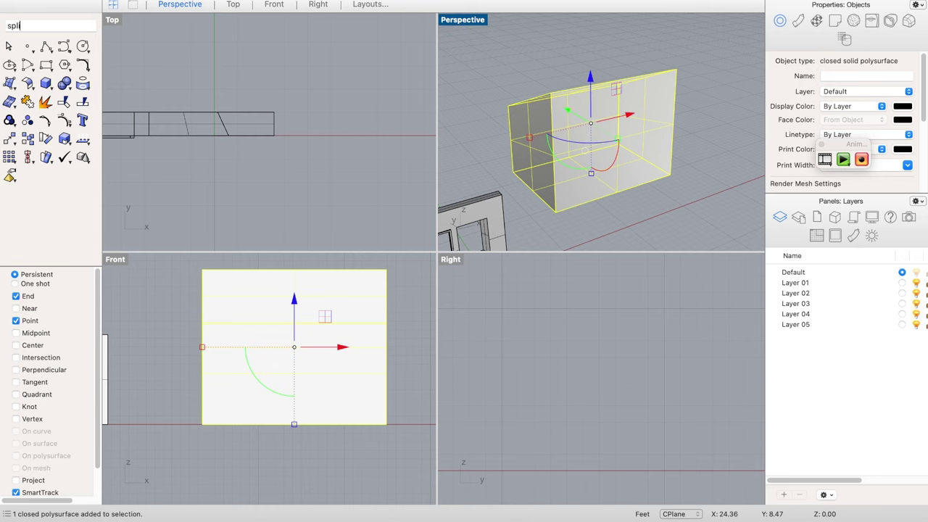
pyautogui.write('itface')
pyautogui.press('Return')
pyautogui.click(619, 141)
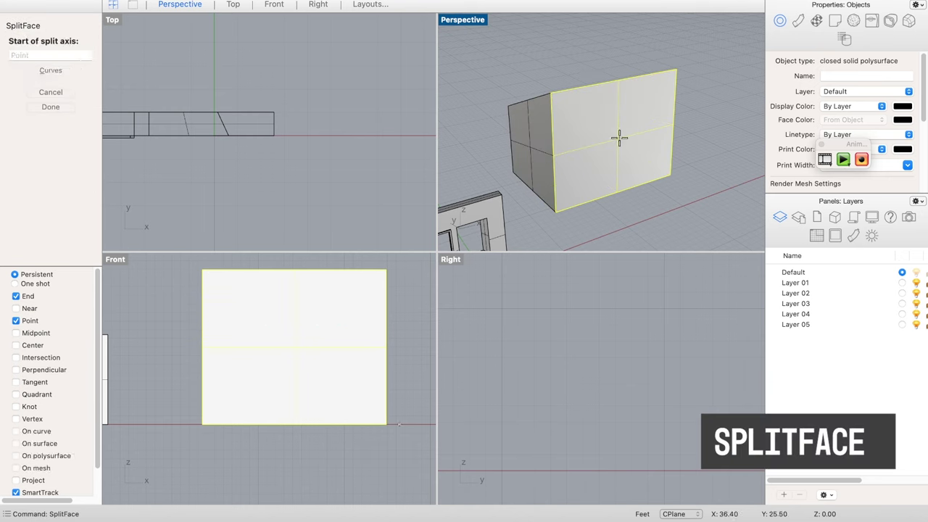
pyautogui.click(585, 201)
pyautogui.press('Escape')
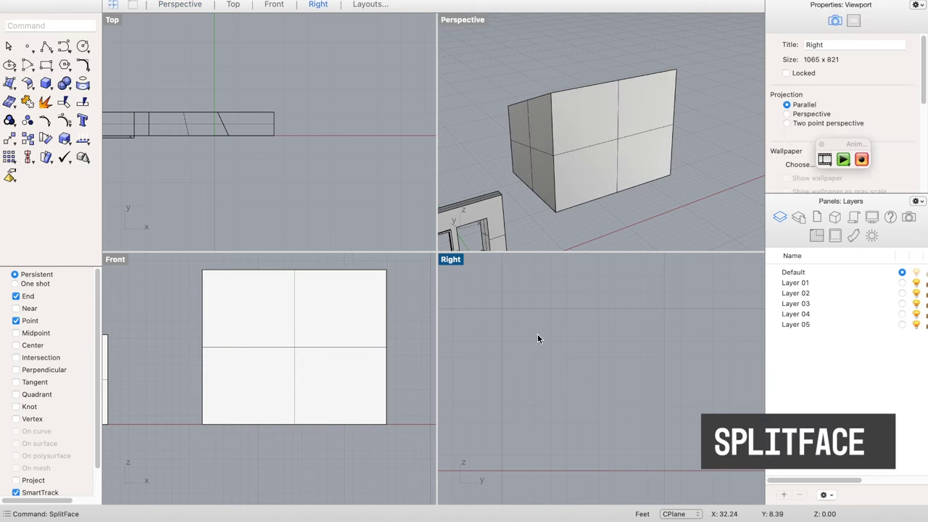
# - Split the block's front face horizontally and its lower part vertically with SplitFace, and delete the lower-right piece to form a door opening
pyautogui.scroll(-4, 317, 349)
pyautogui.scroll(4, 315, 349)
pyautogui.click(314, 349)
pyautogui.rightClick(314, 349)
pyautogui.click(314, 347)
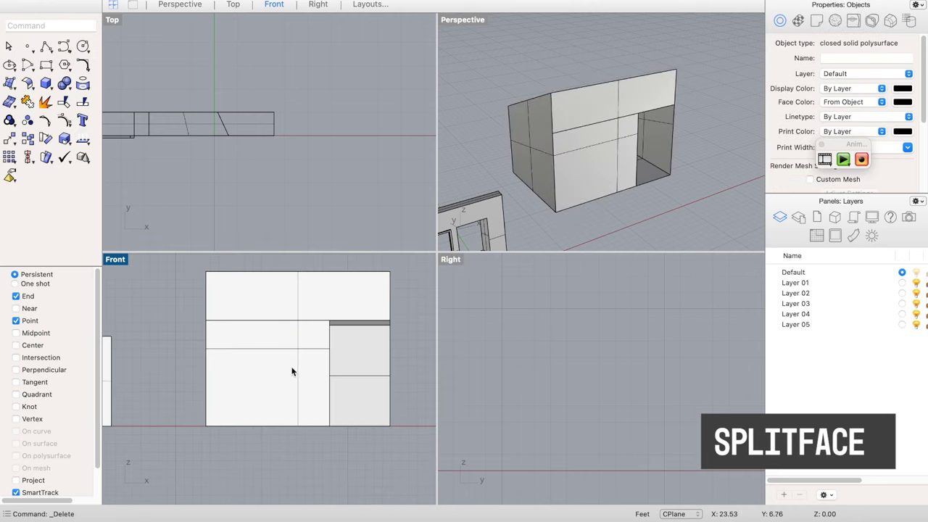
# - Try to split the large lower piece of the front face along a vertical line from its upper edge to the base
pyautogui.scroll(-2, 292, 371)
pyautogui.click(263, 362)
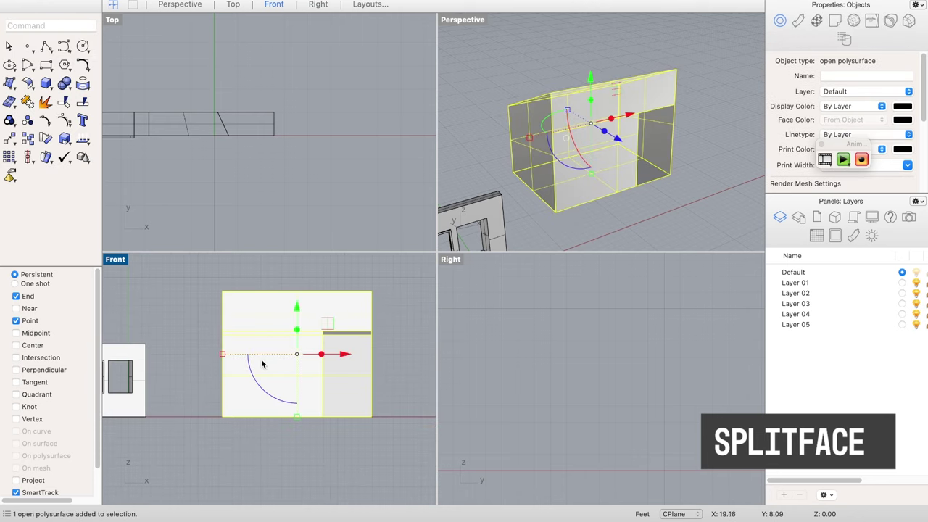
pyautogui.press('Return')
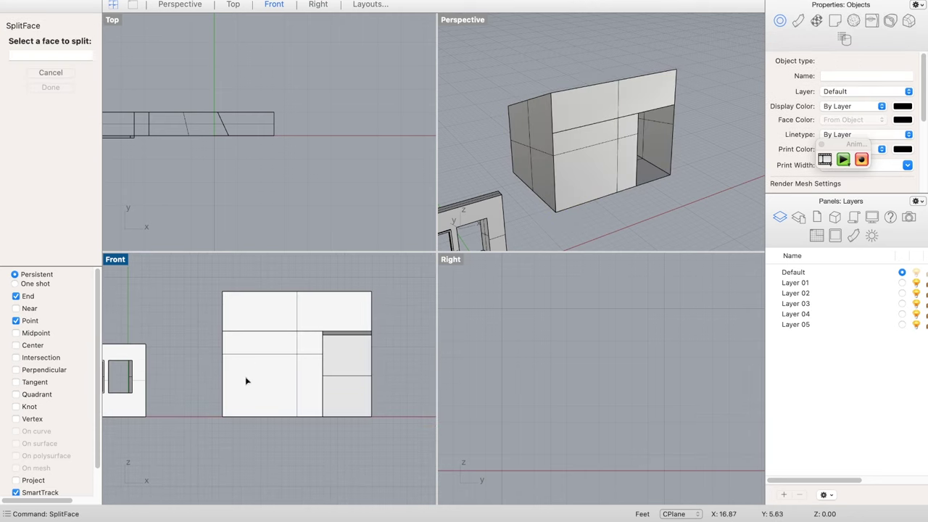
pyautogui.click(246, 381)
pyautogui.press('Return')
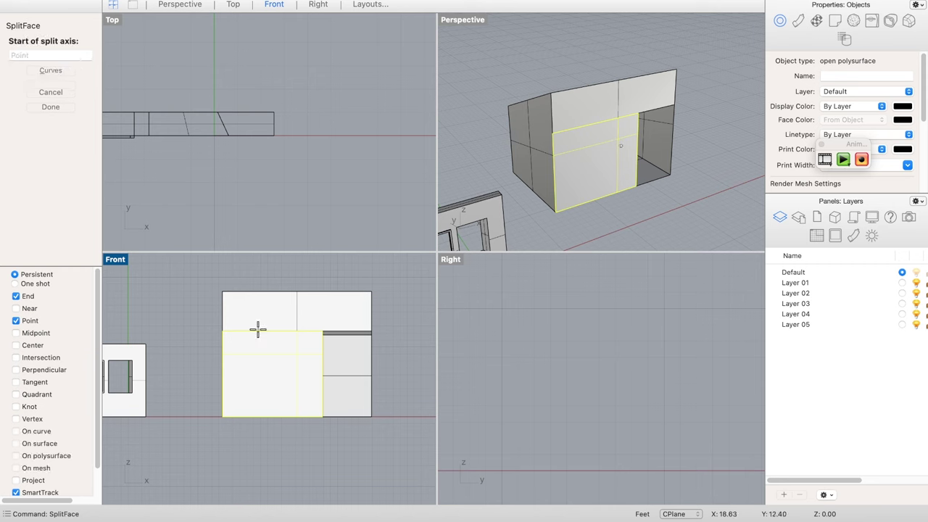
pyautogui.click(258, 332)
pyautogui.click(258, 417)
pyautogui.press('Return')
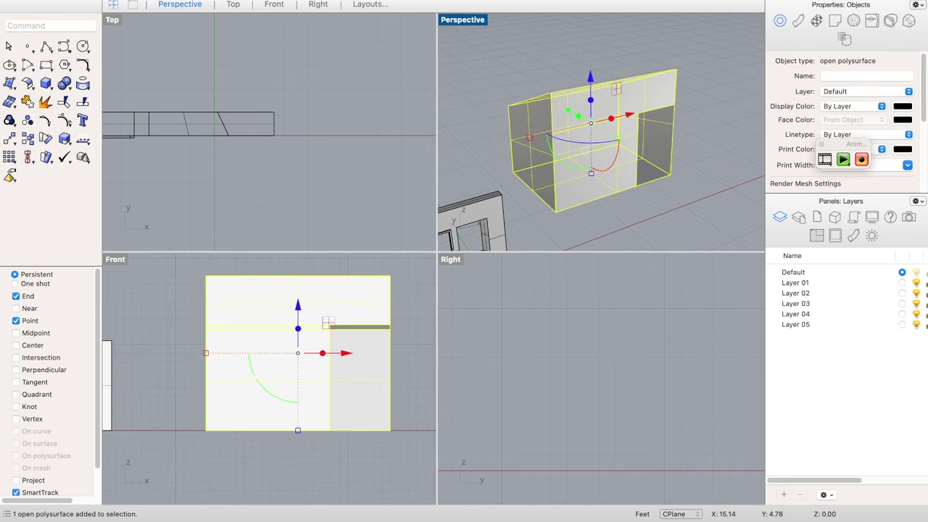
# - Split the large lower piece of the front face vertically near its middle, and split the strip beside the door opening horizontally
pyautogui.press('Return')
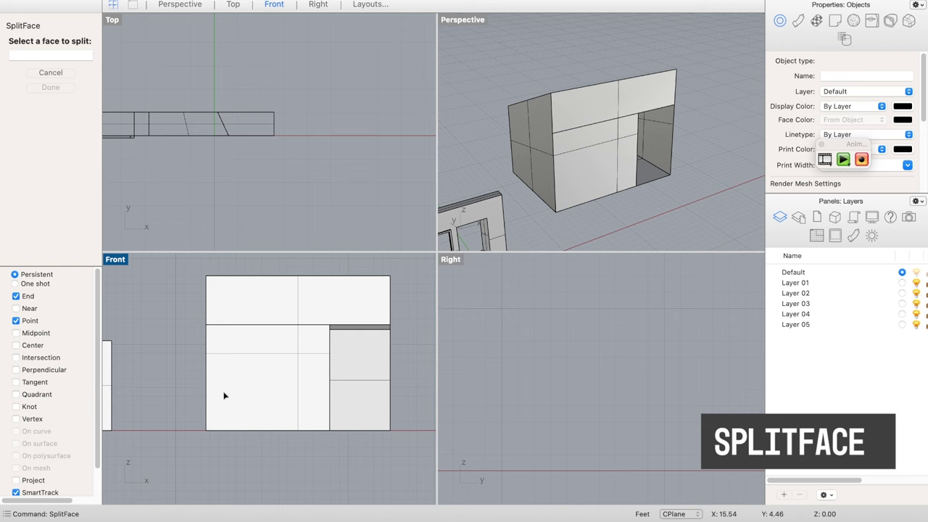
pyautogui.click(227, 393)
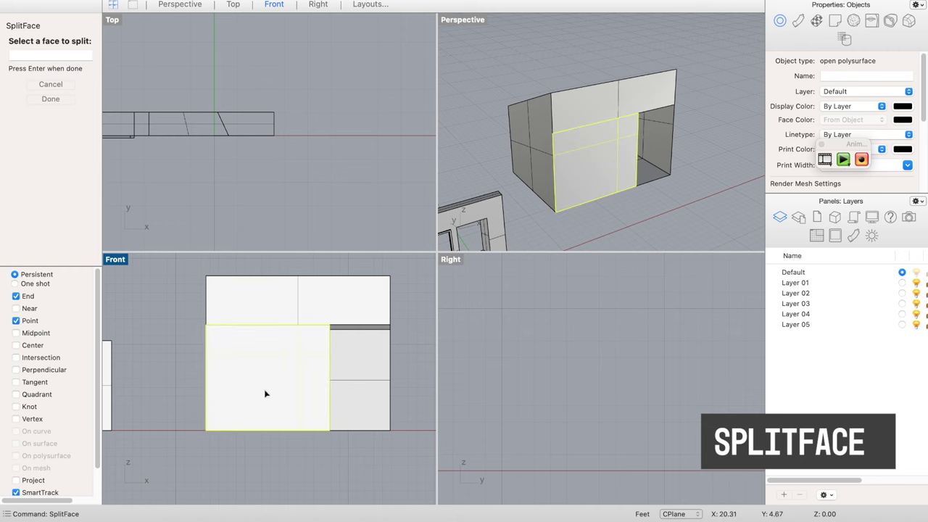
pyautogui.press('Return')
pyautogui.click(255, 325)
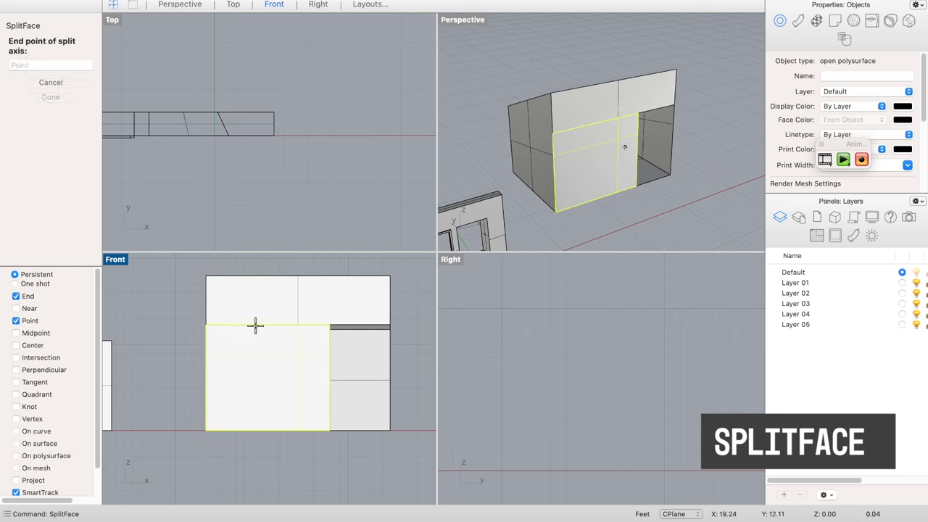
pyautogui.click(255, 431)
pyautogui.click(269, 369)
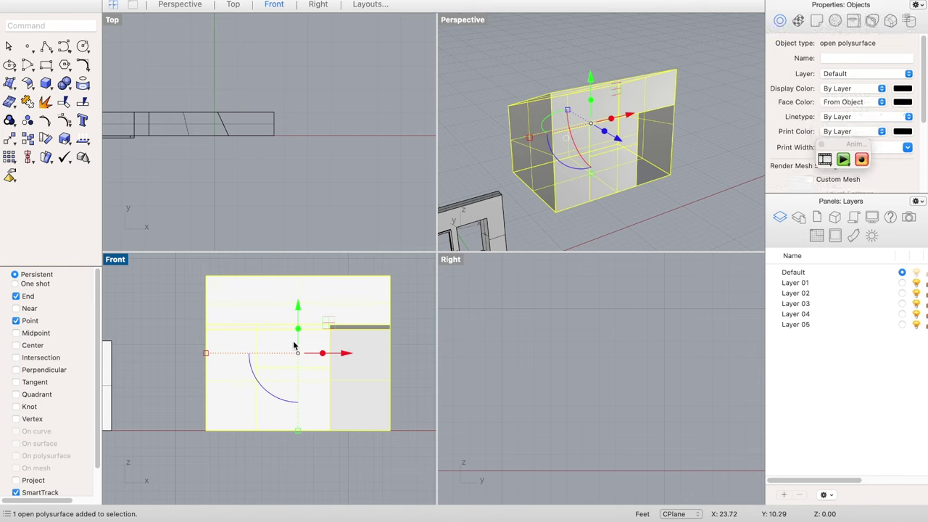
# - Delete only the upper piece of the strip beside the door opening to extend it into an L-shaped opening
pyautogui.click(150, 338)
pyautogui.keyDown('shift'); pyautogui.keyDown('super'); pyautogui.click(304, 350); pyautogui.keyUp('super'); pyautogui.keyUp('shift')
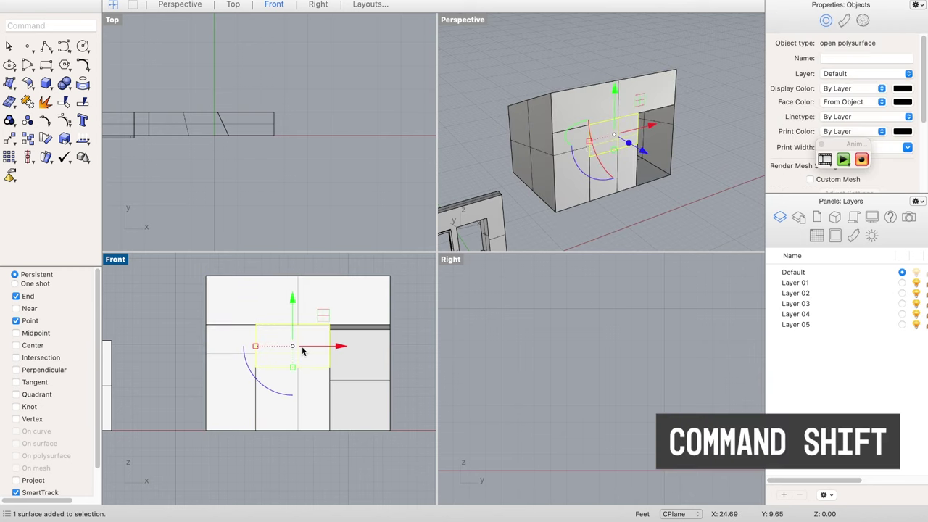
pyautogui.scroll(-3, 305, 350)
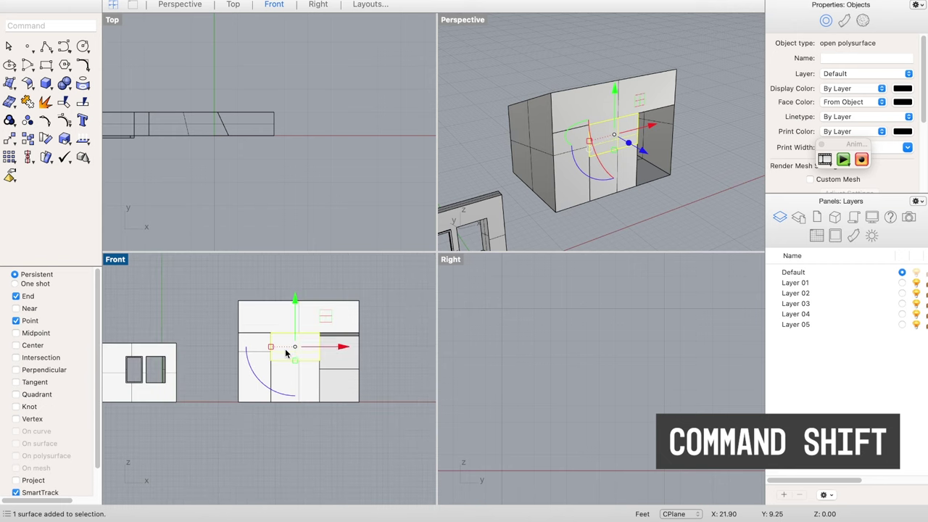
pyautogui.scroll(5, 312, 346)
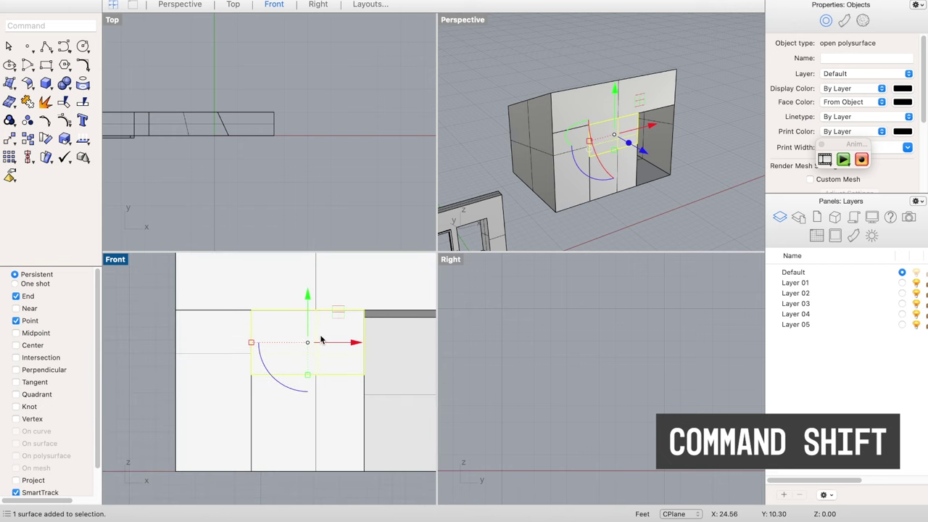
pyautogui.press('Escape')
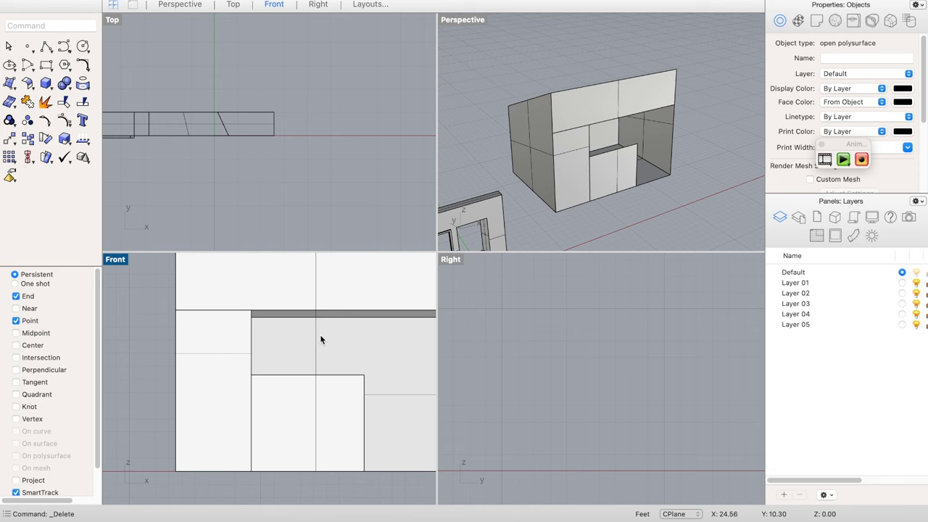
# - Try exploding the block to pick out the separate upper and left surfaces of its front
pyautogui.click(642, 106)
pyautogui.moveTo(643, 105); pyautogui.dragTo(680, 103, button='right')
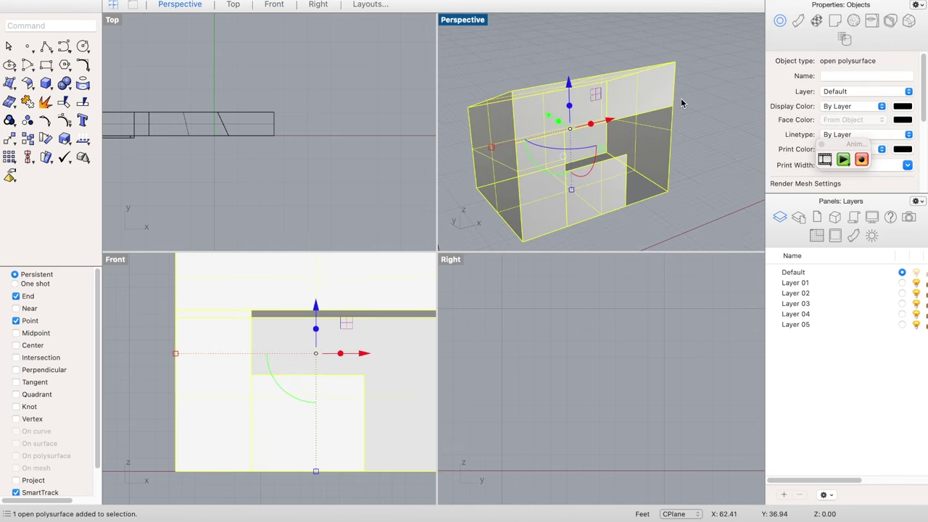
pyautogui.write('explode')
pyautogui.press('Return')
pyautogui.click(656, 108)
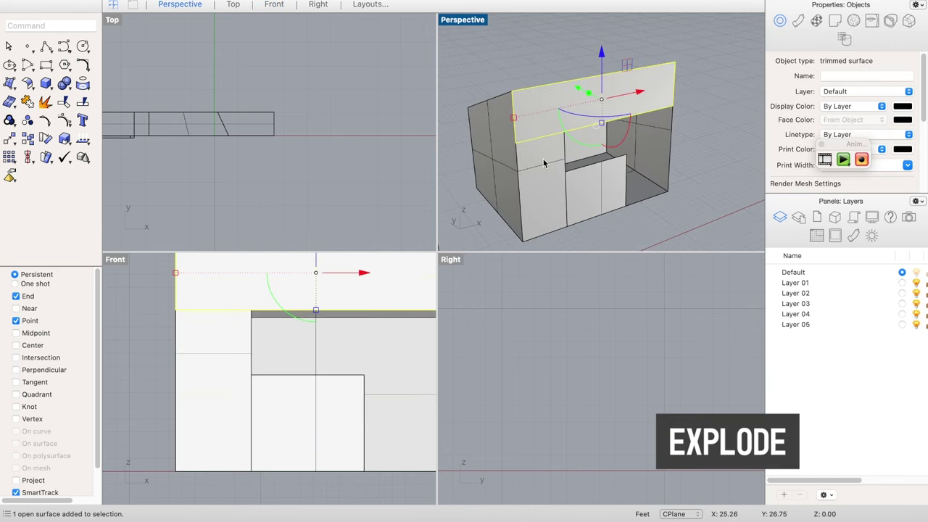
pyautogui.keyDown('shift'); pyautogui.click(544, 160); pyautogui.keyUp('shift')
pyautogui.press('Delete')
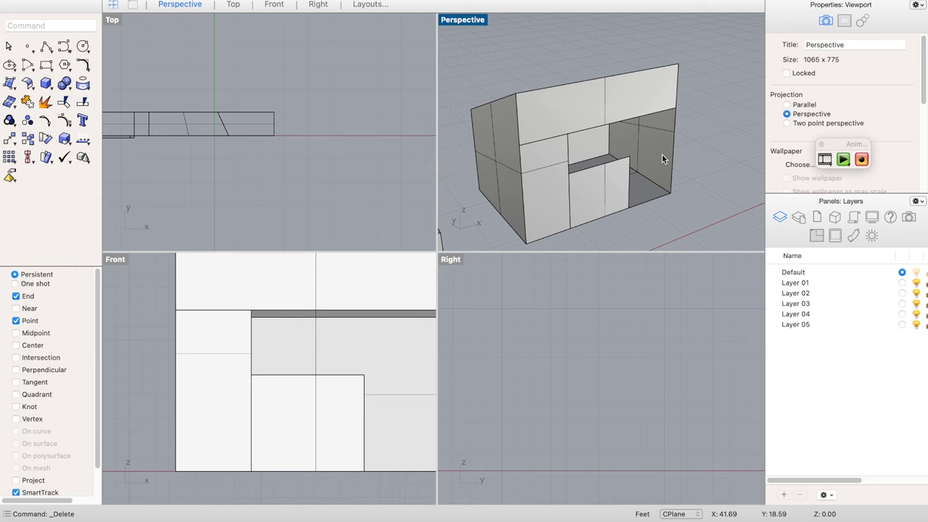
# - Duplicate the edges around the L-shaped opening as curves with DupEdge
pyautogui.write('dup')
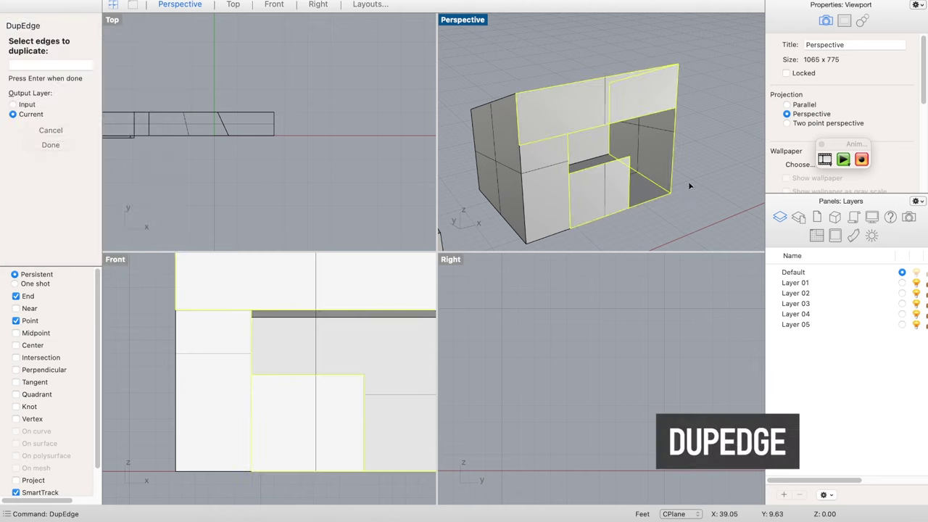
pyautogui.press('Return')
pyautogui.click(676, 204)
# - Join the duplicated edge curves into one closed outline and offset it slightly inward
pyautogui.click(647, 201)
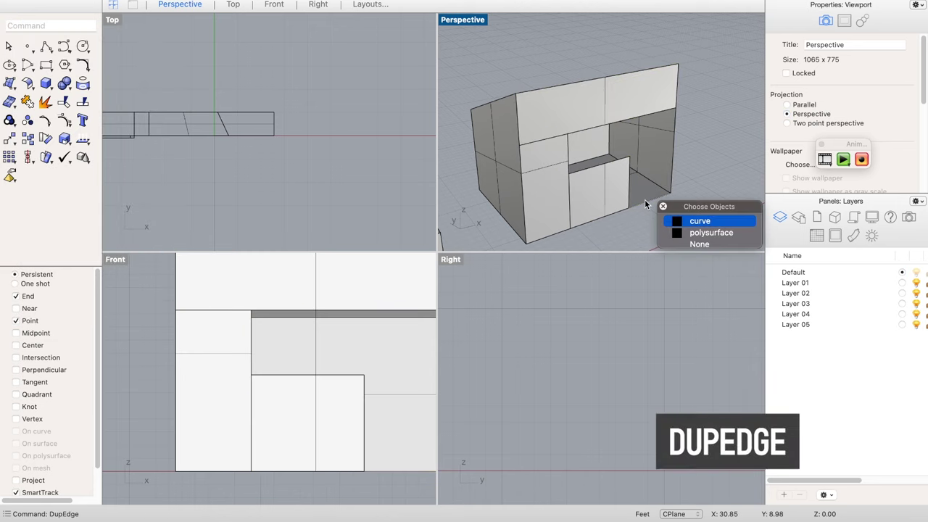
pyautogui.press('Return')
pyautogui.keyDown('shift'); pyautogui.click(673, 145); pyautogui.keyUp('shift')
pyautogui.press('Return')
pyautogui.click(655, 122)
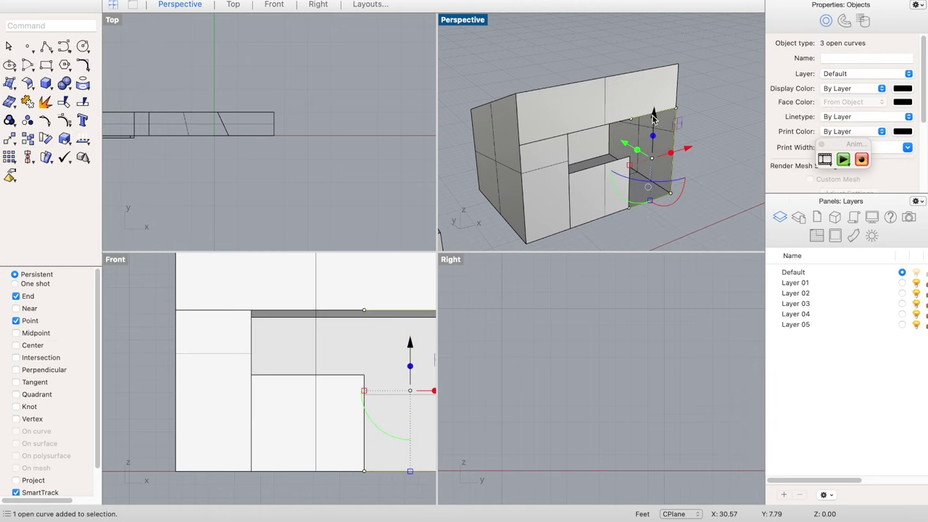
pyautogui.write('join')
pyautogui.press('Return')
pyautogui.write('off')
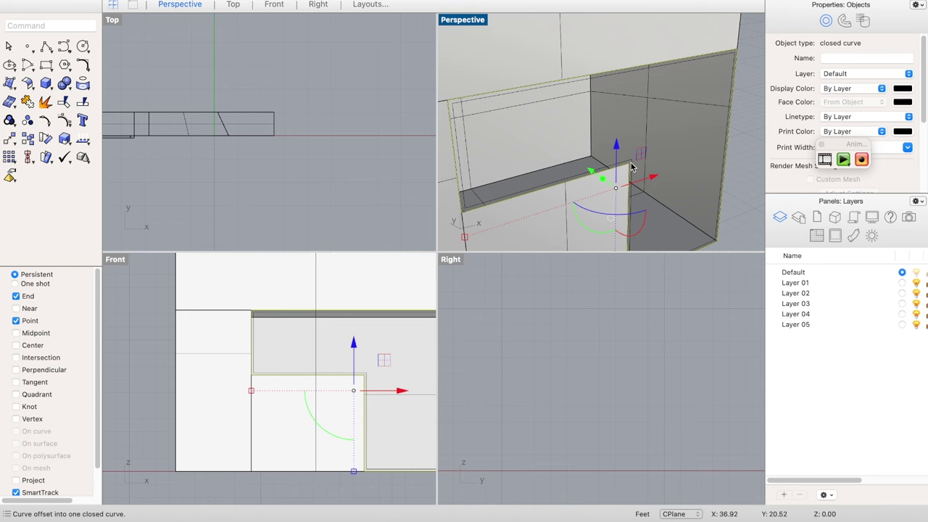
# - Fill the band between the two L-shaped outlines with PlanarSrf and extrude it into a frame around the opening
pyautogui.scroll(3, 630, 165)
pyautogui.keyDown('shift'); pyautogui.click(620, 164); pyautogui.keyUp('shift')
pyautogui.write('pl')
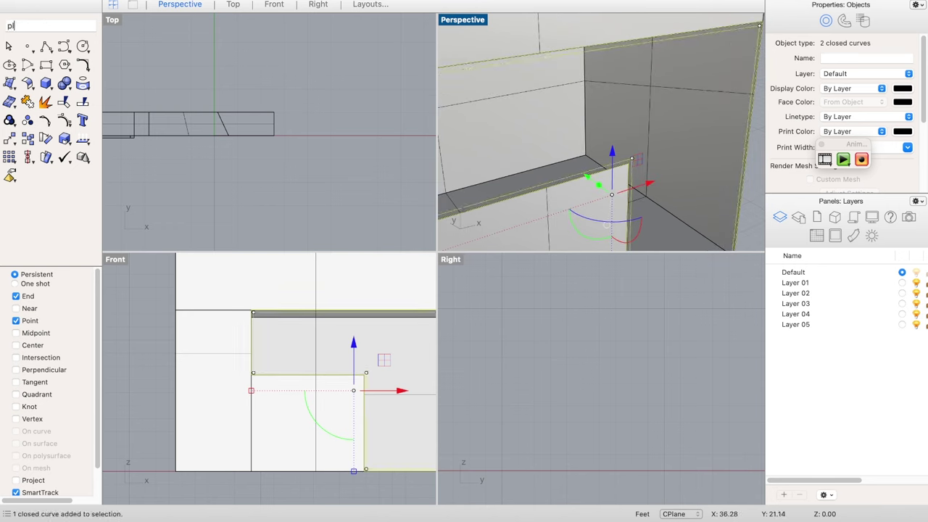
pyautogui.write('anar')
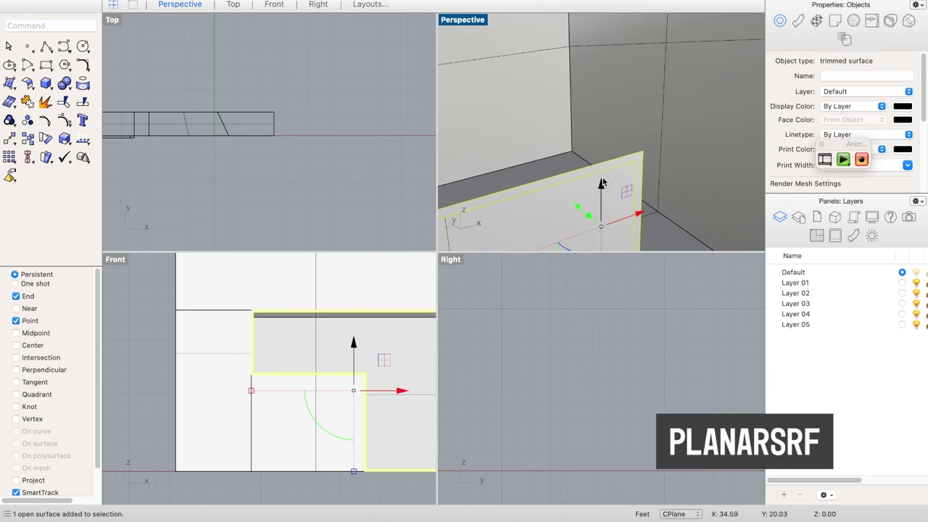
pyautogui.moveTo(602, 184); pyautogui.dragTo(612, 187, button='right')
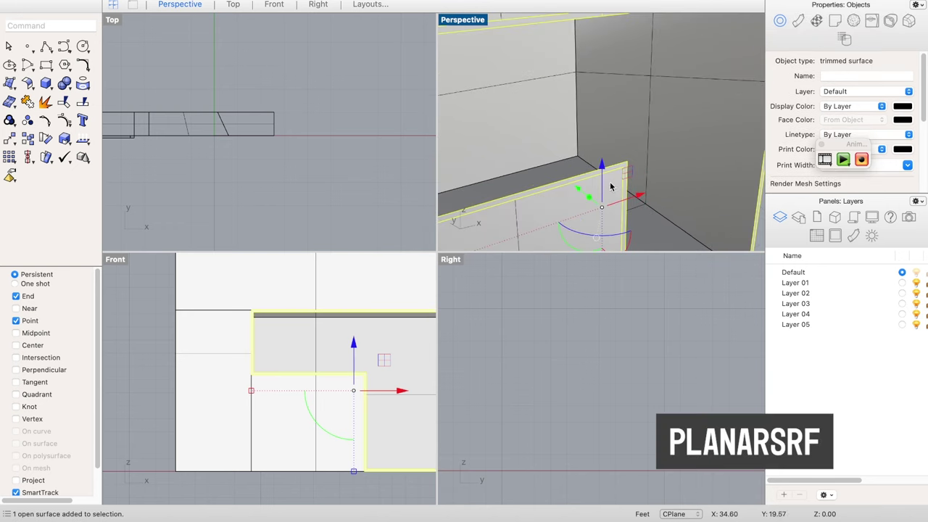
pyautogui.moveTo(588, 205); pyautogui.dragTo(609, 197)
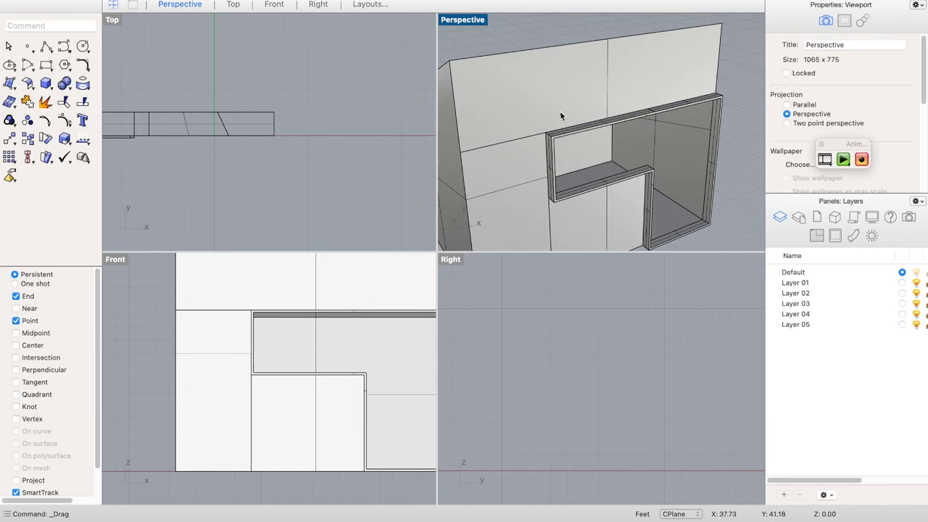
# - Extrude the upper, left and lower front surfaces around the L-shaped opening slightly to give the front wall thickness
pyautogui.click(560, 109)
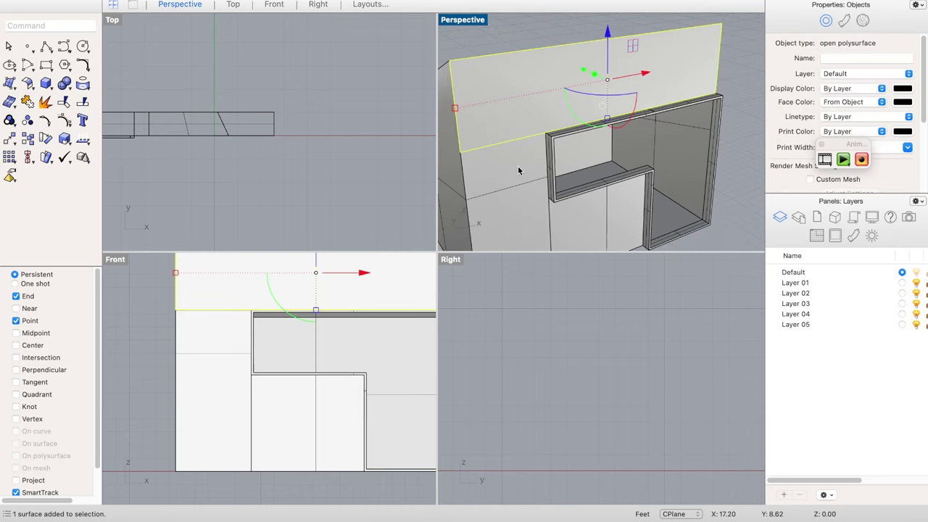
pyautogui.keyDown('shift'); pyautogui.click(518, 171); pyautogui.keyUp('shift')
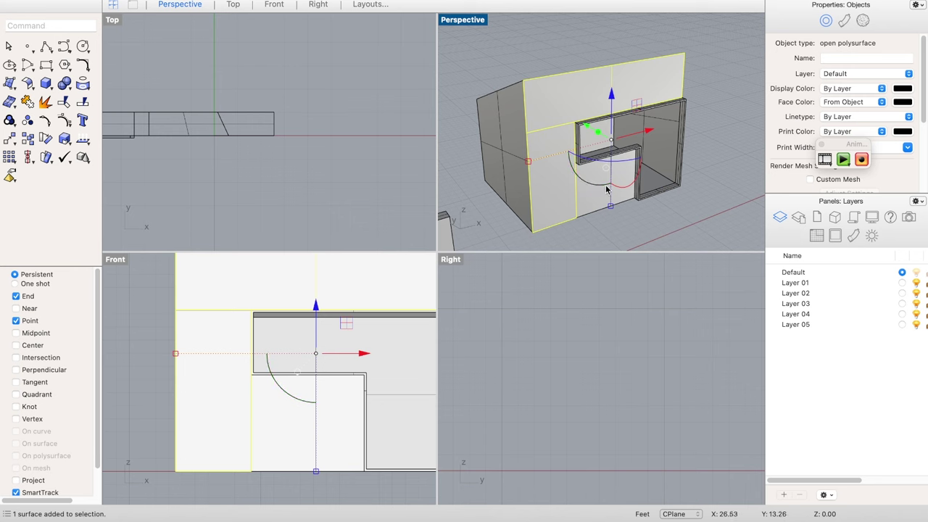
pyautogui.keyDown('shift'); pyautogui.keyDown('super'); pyautogui.click(591, 201); pyautogui.keyUp('super'); pyautogui.keyUp('shift')
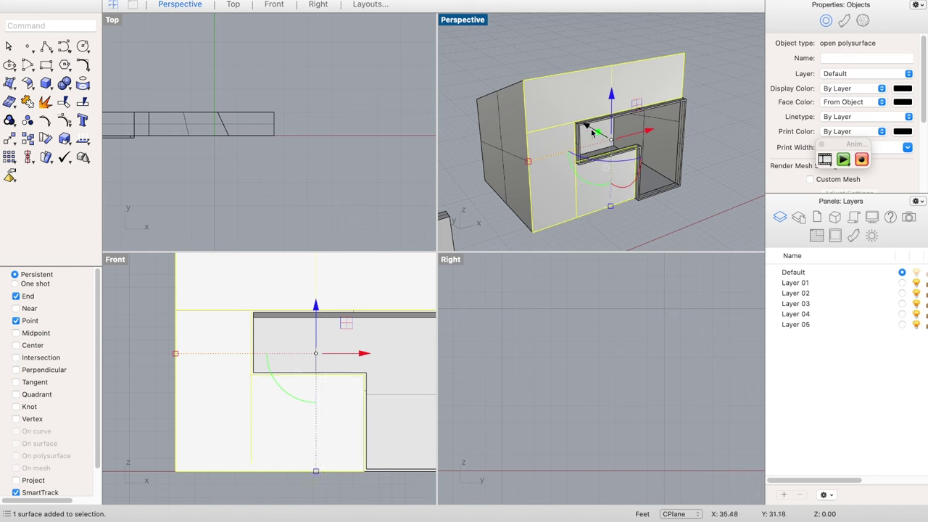
pyautogui.moveTo(593, 132); pyautogui.dragTo(597, 133)
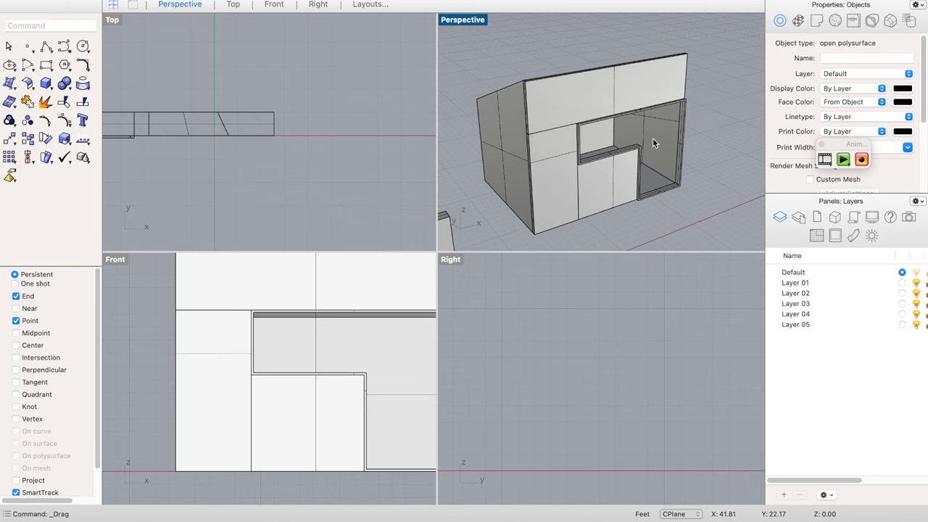
pyautogui.moveTo(686, 182); pyautogui.dragTo(668, 160, button='right')
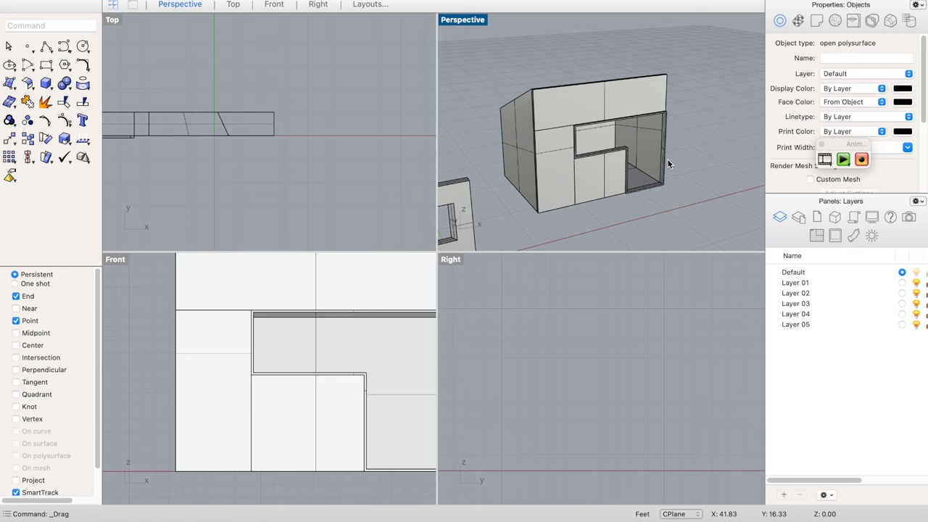
pyautogui.scroll(3, 666, 159)
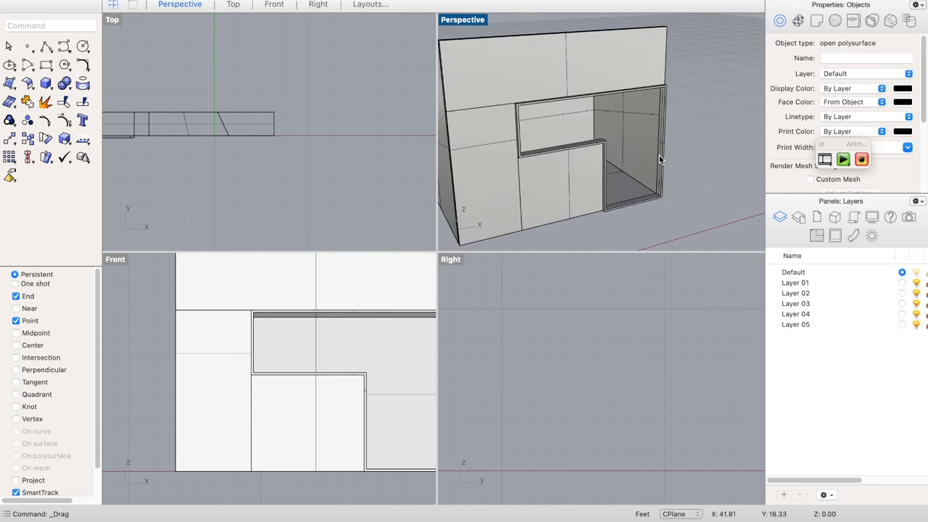
pyautogui.scroll(-3, 188, 395)
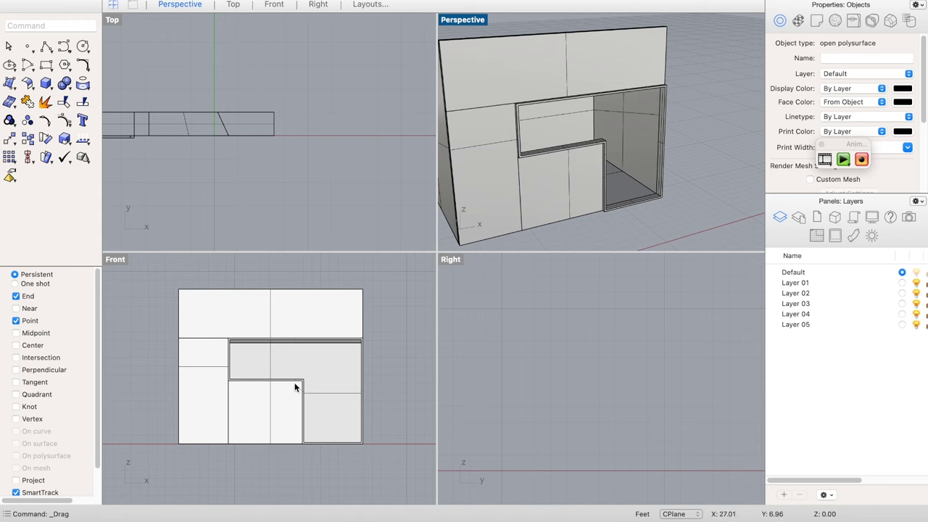